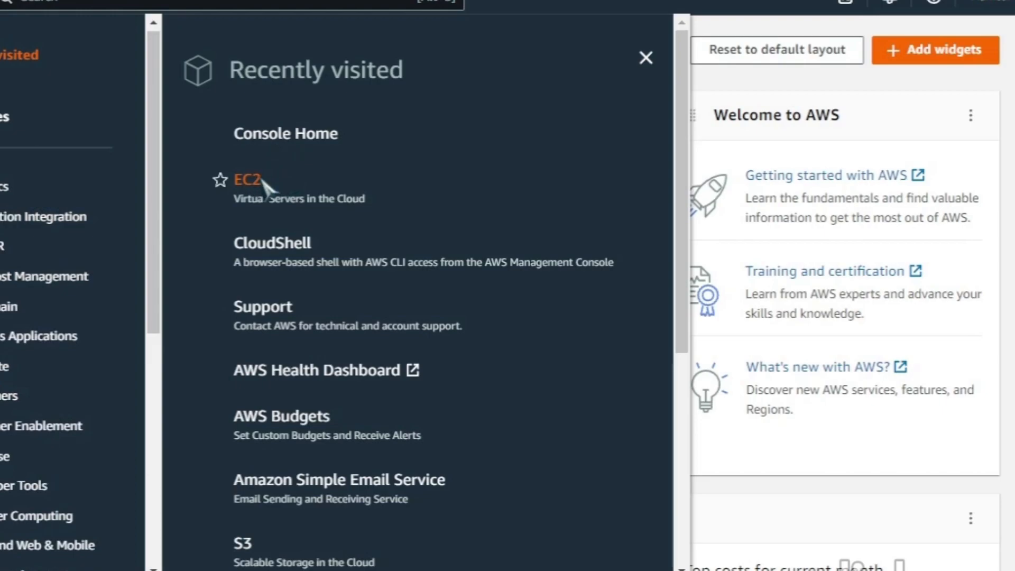
Step: Open the EC2 dashboard and check that it lists resources in the Asia Pacific (Mumbai) Region
left_click(259, 179)
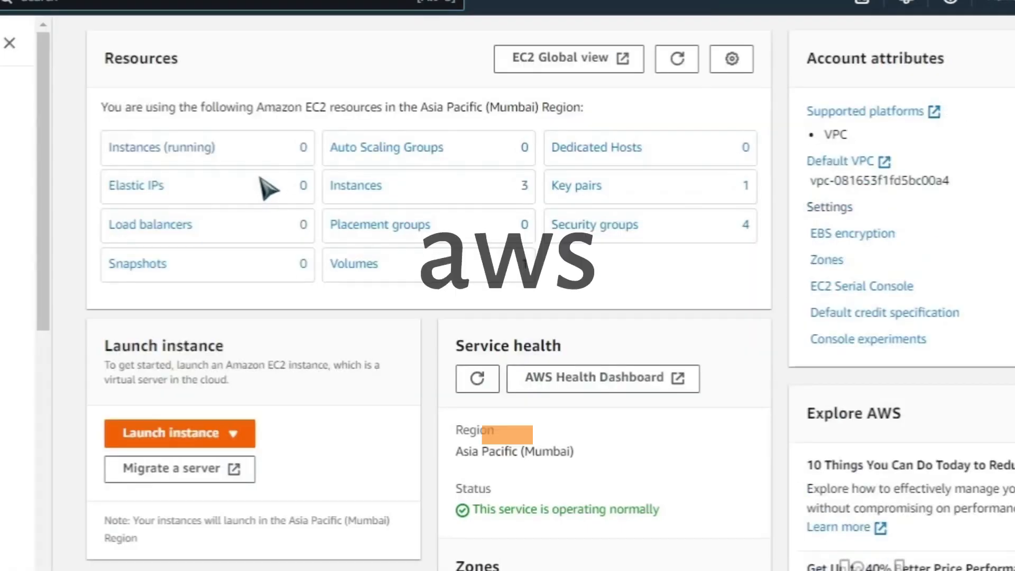
left_click(233, 439)
left_click(360, 366)
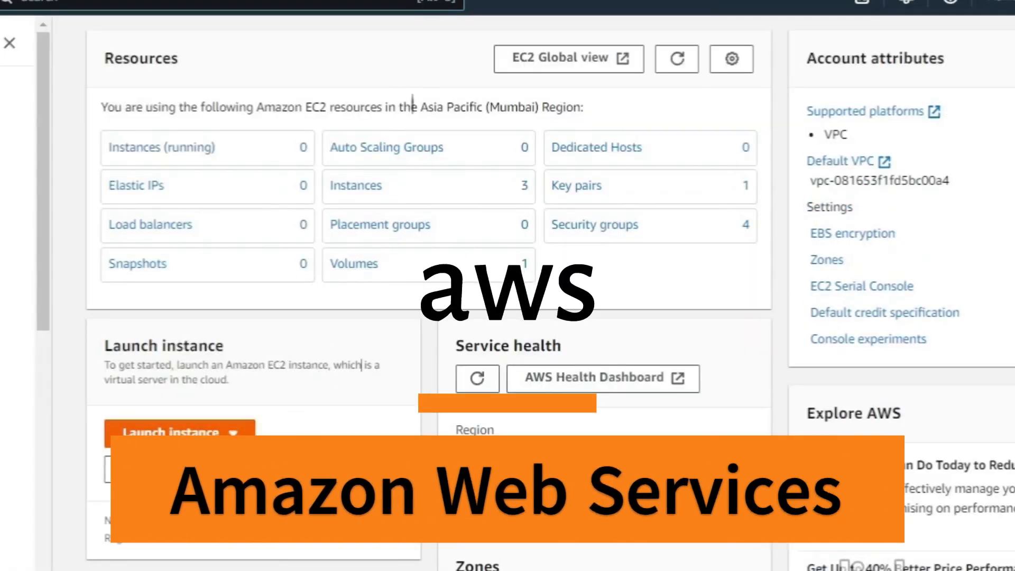
left_click_drag(422, 107, 583, 107)
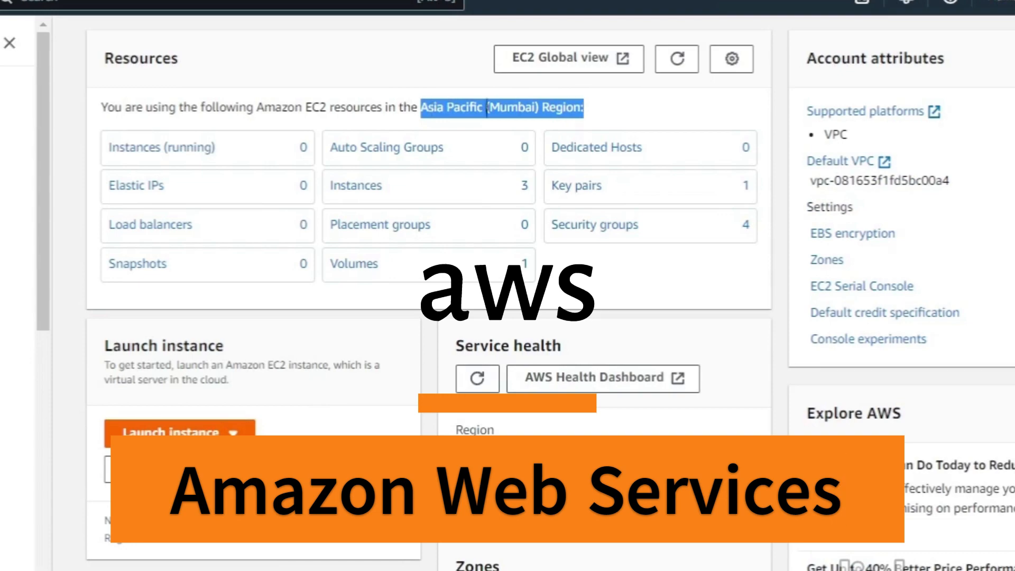
left_click(434, 107)
left_click_drag(489, 107, 537, 107)
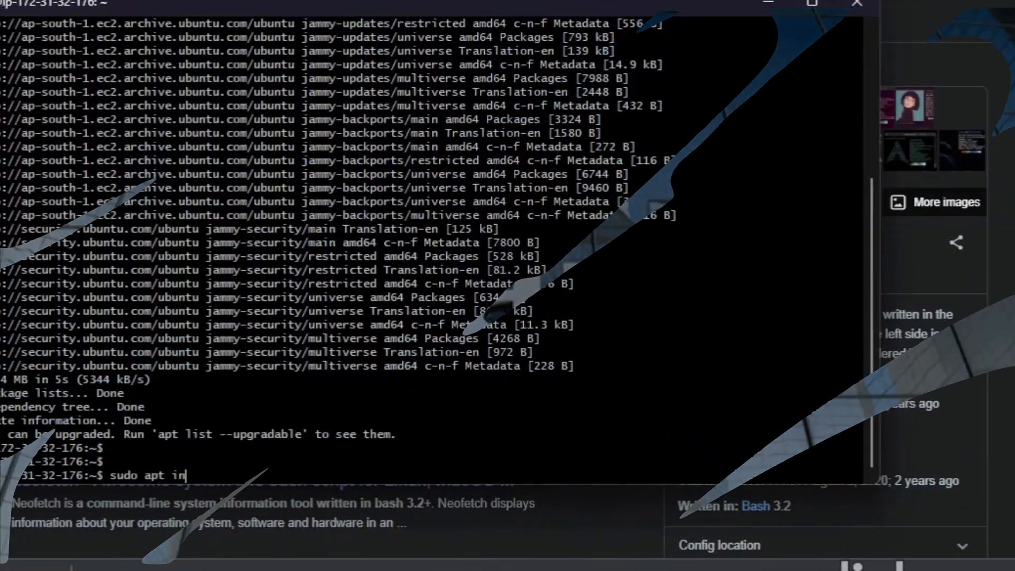
Step: Install neofetch with sudo apt install -y neofetch, then clear the terminal
type("stall -y neofetch")
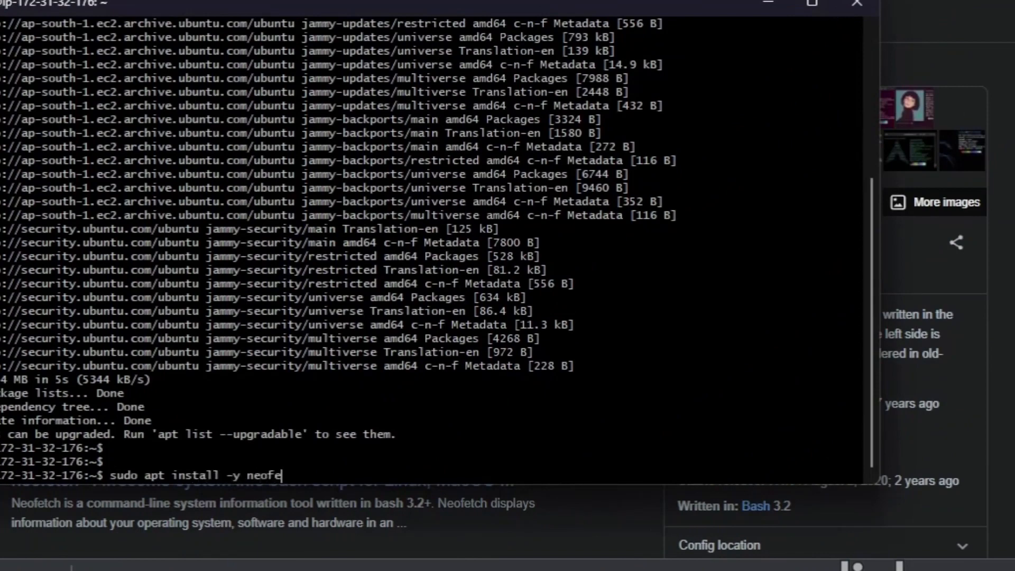
key("Return")
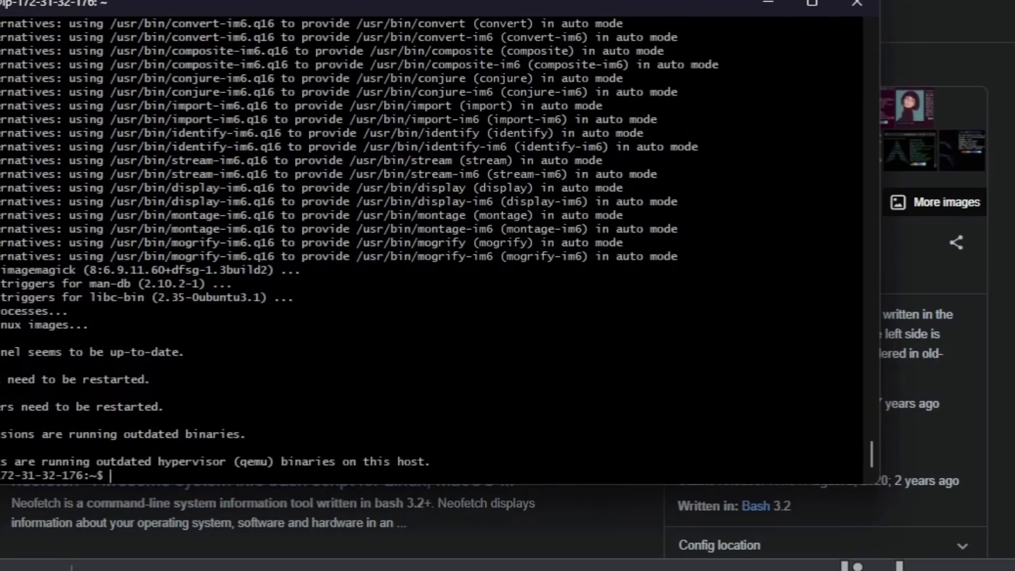
type("clear")
key("Return")
Step: Run neofetch to print the Ubuntu instance's system information
type("neofetch")
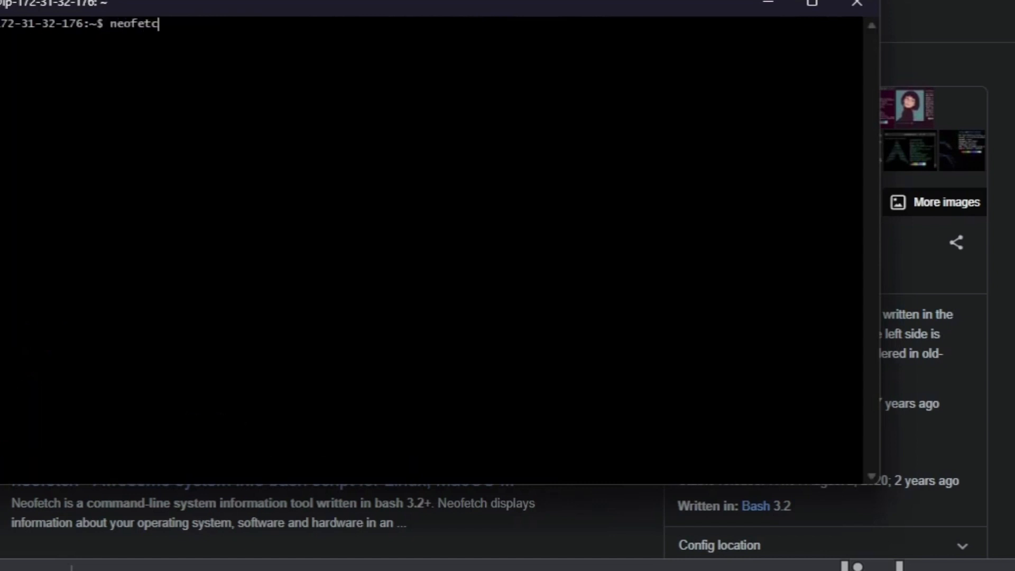
key("Return")
key("Return")
key("Return")
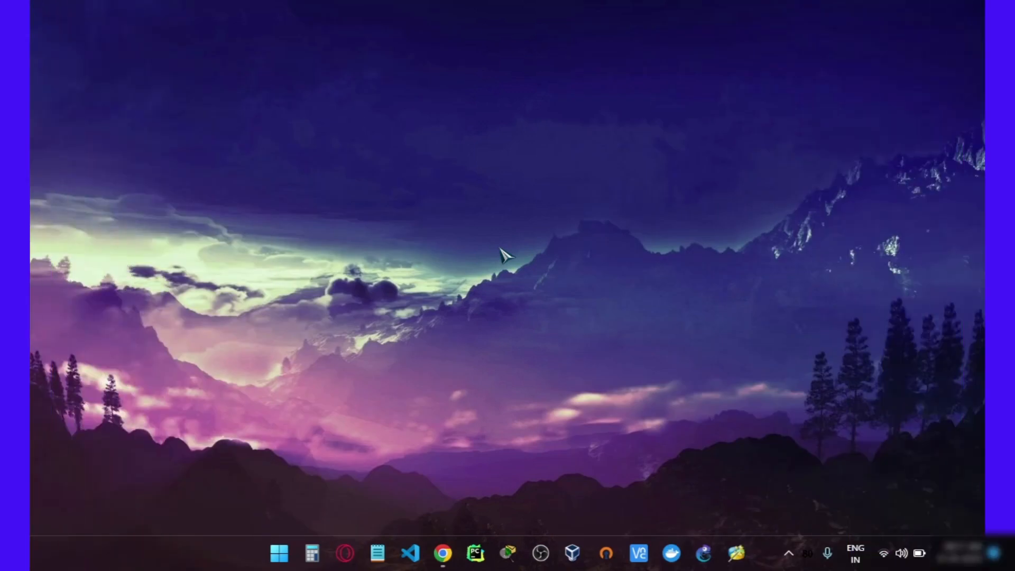
Step: In Chrome, go to aws.amazon.com/console/ and log back in to Console Home
left_click(443, 553)
type("aws")
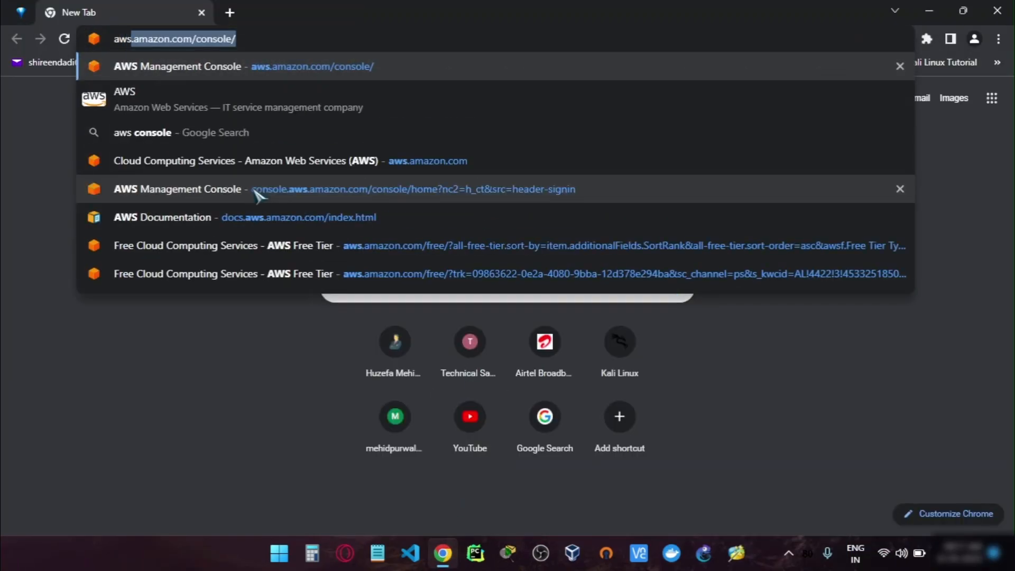
key("Return")
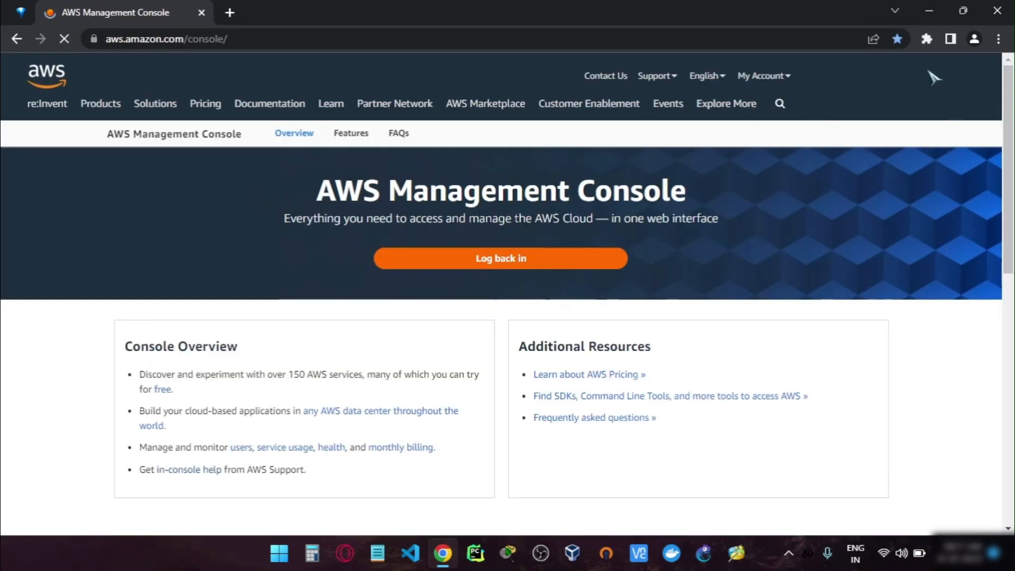
left_click(909, 76)
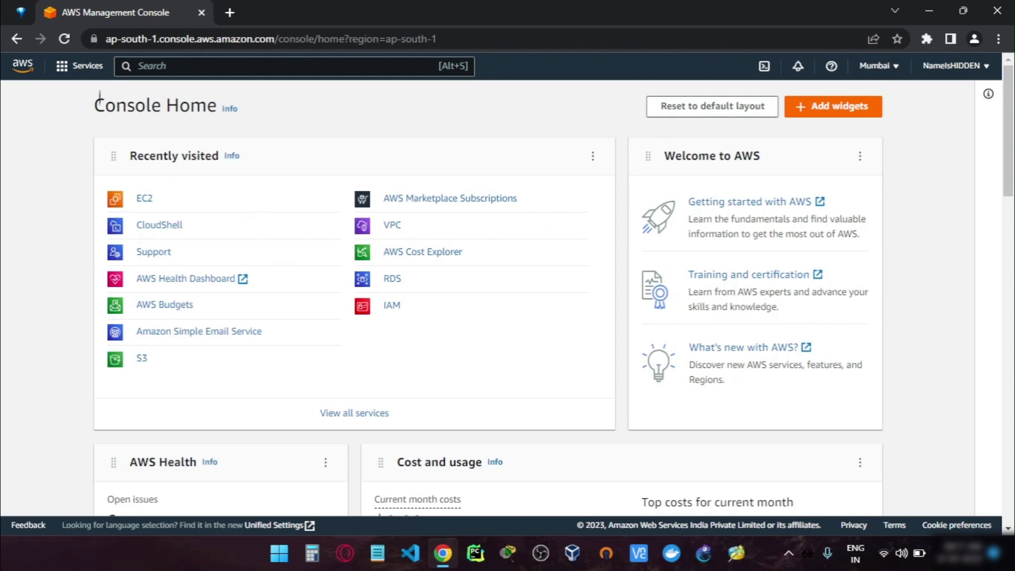
Step: Browse the Services list and open EC2 from Recently visited
left_click(84, 65)
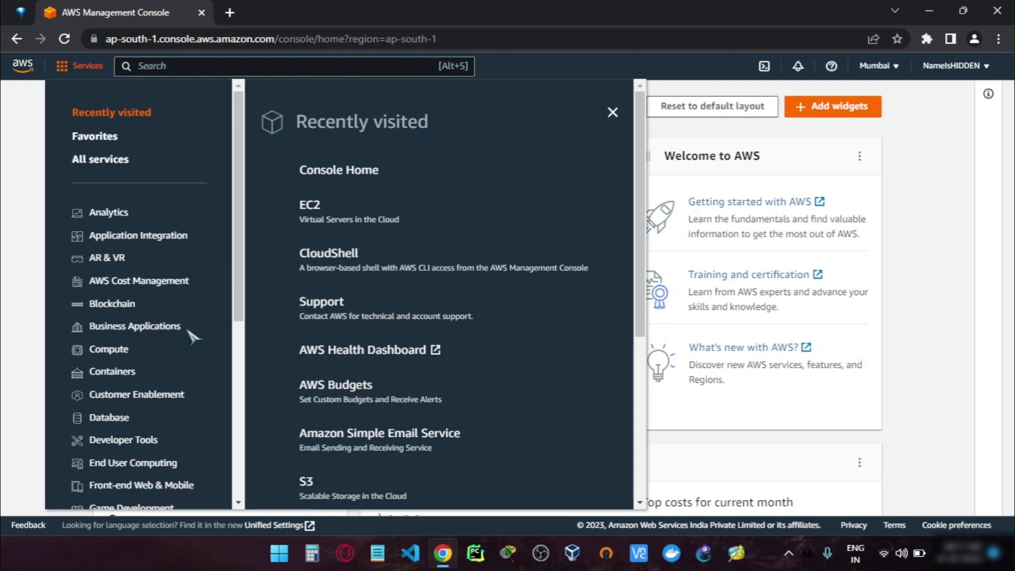
scroll(192, 333, "down", 5)
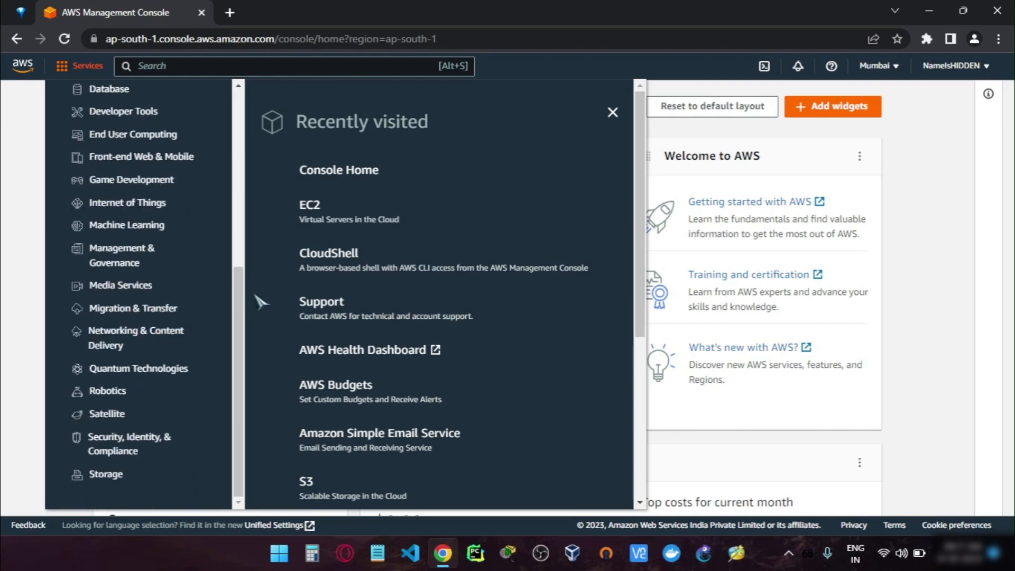
scroll(184, 272, "up", 1)
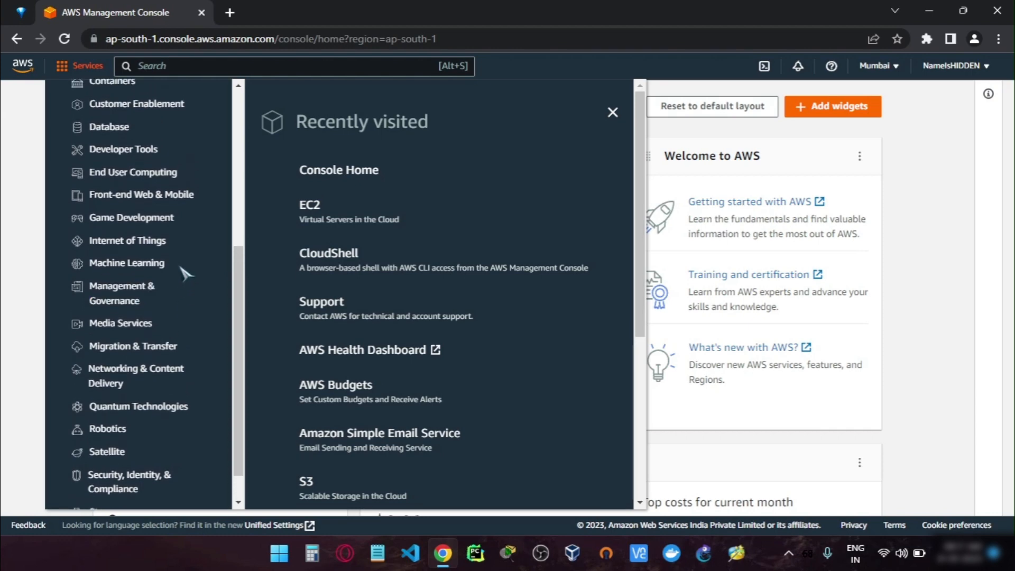
scroll(187, 273, "up", 2)
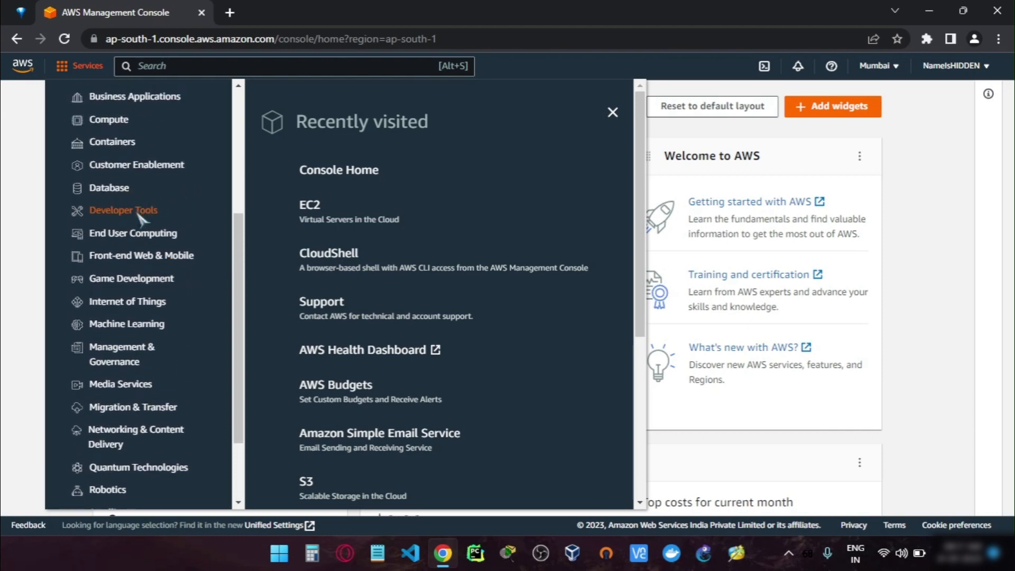
scroll(165, 208, "up", 5)
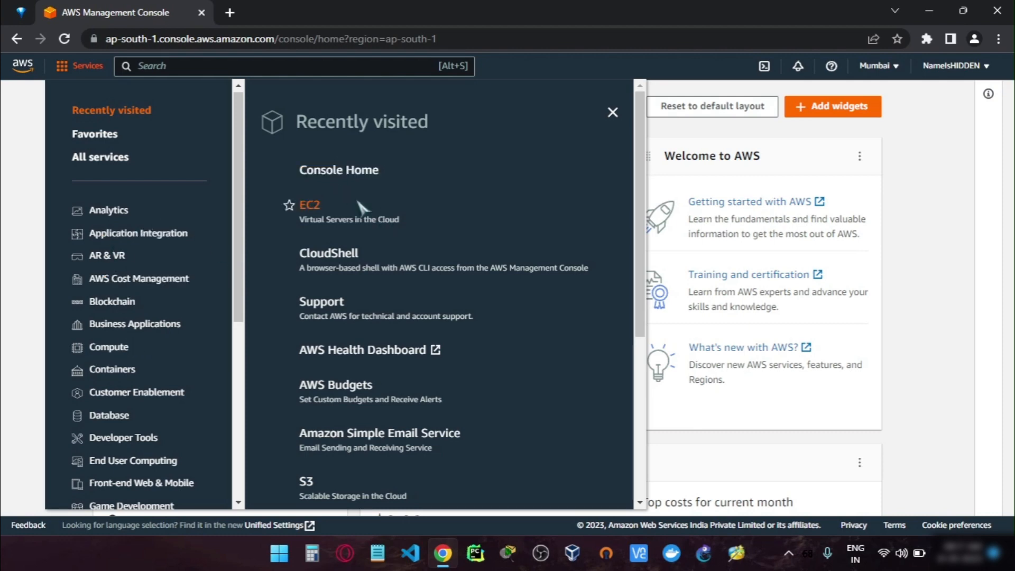
left_click(319, 205)
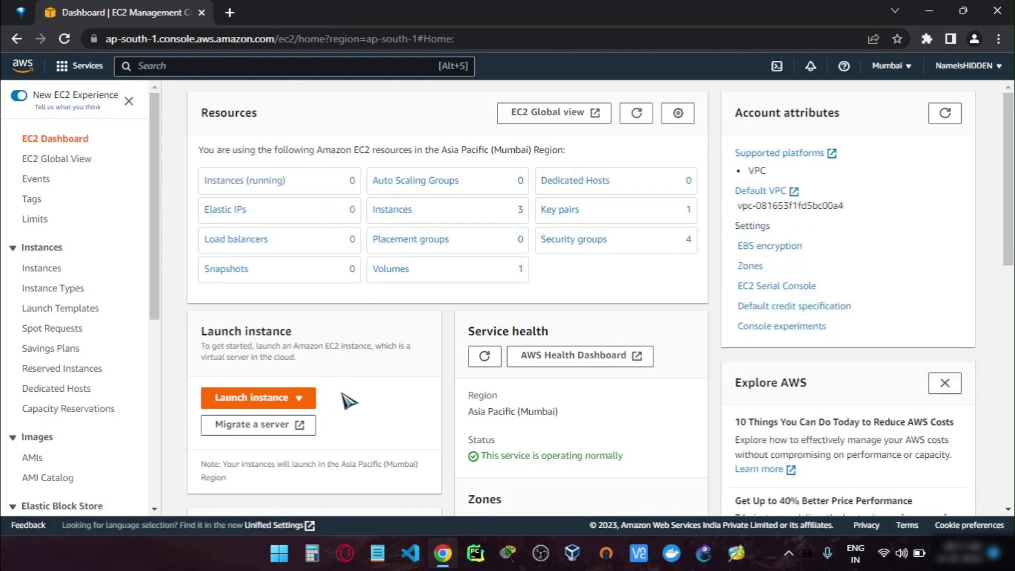
Step: Preview the launch options and highlight the Asia Pacific (Mumbai) region name on the dashboard
left_click(299, 397)
left_click(395, 347)
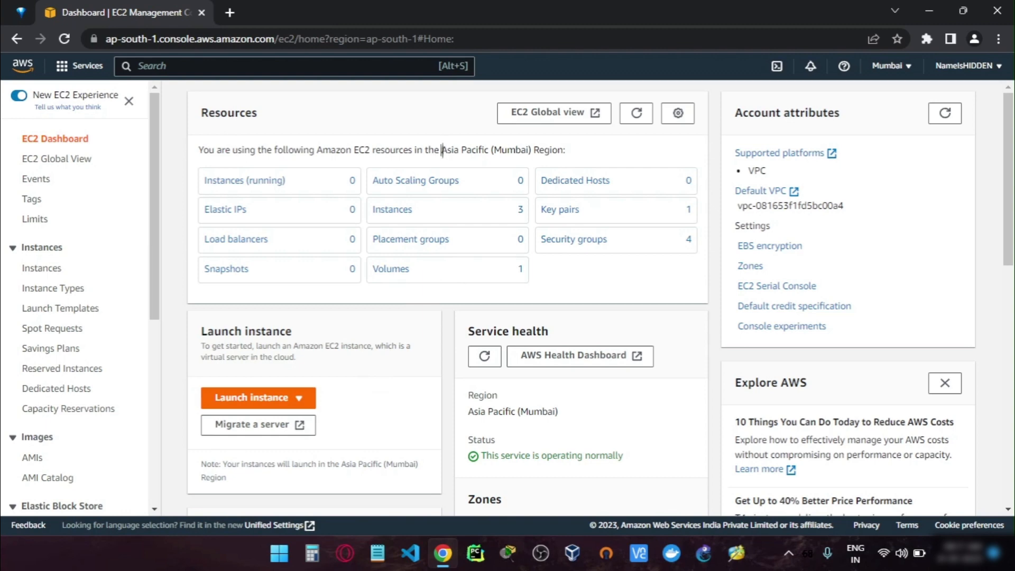
left_click_drag(442, 149, 558, 148)
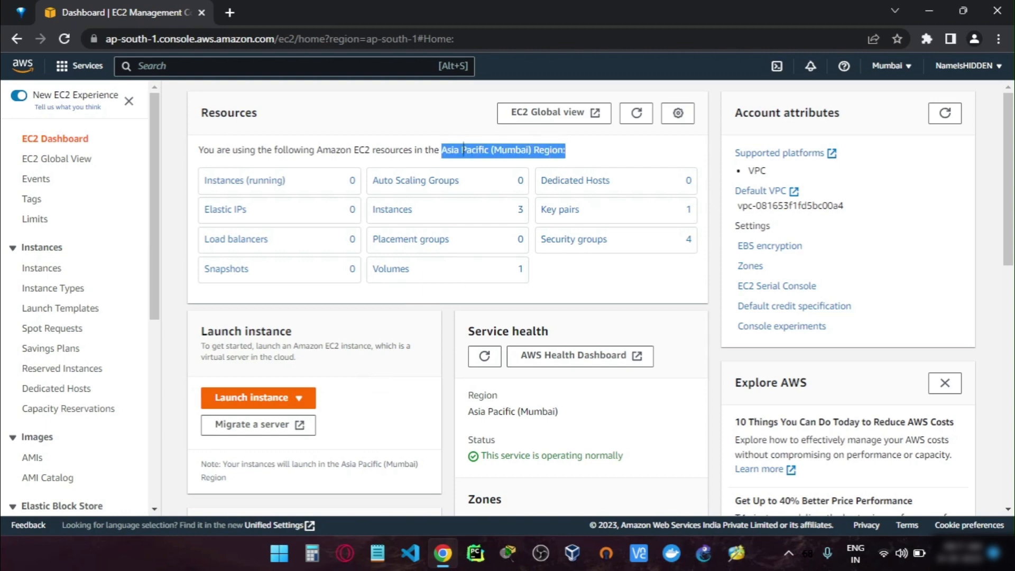
left_click(492, 151)
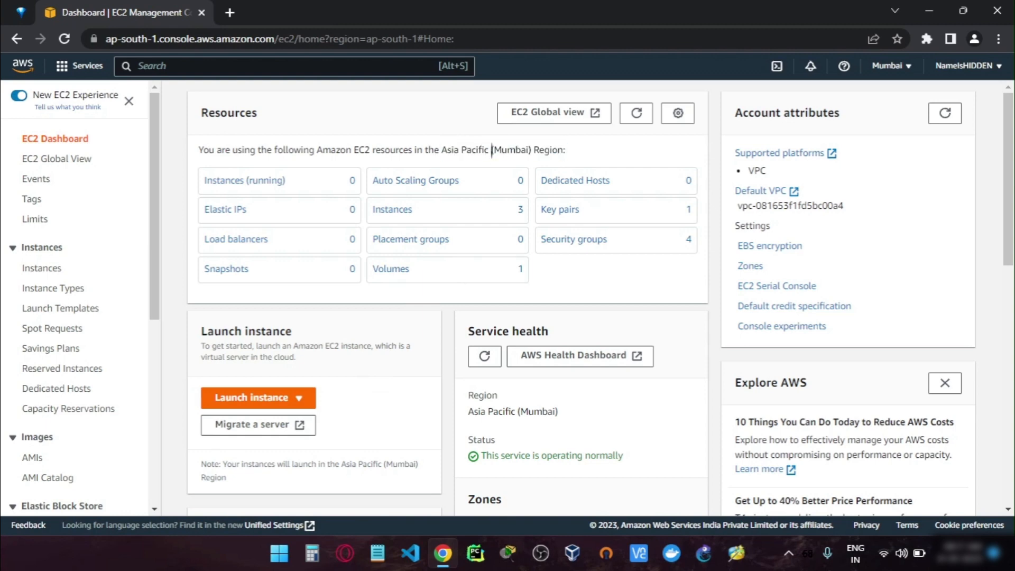
double_click(500, 152)
left_click(566, 150)
Step: Confirm Mumbai in the region list, then choose Launch instance
left_click(892, 65)
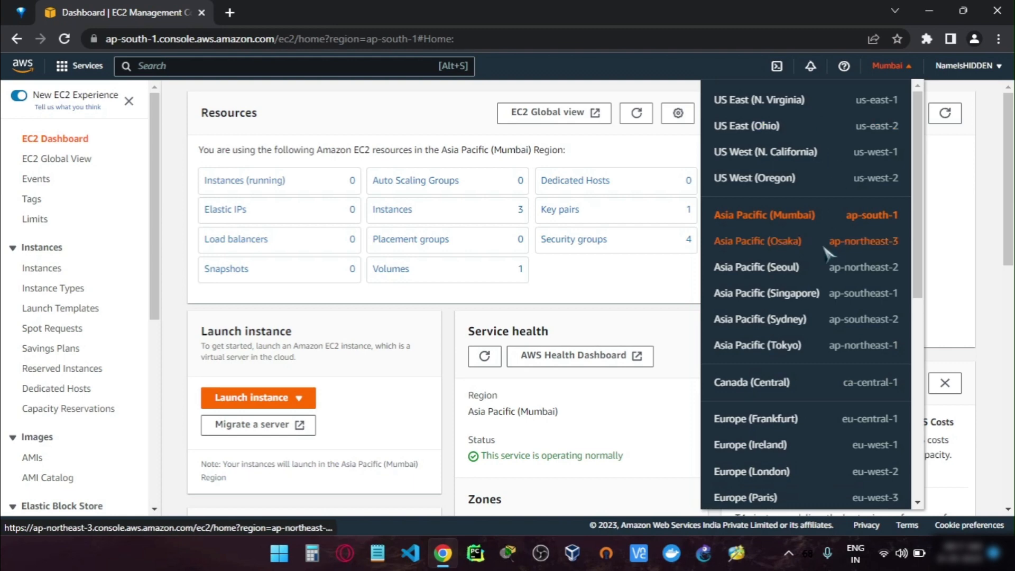
scroll(828, 254, "down", 3)
scroll(829, 253, "up", 4)
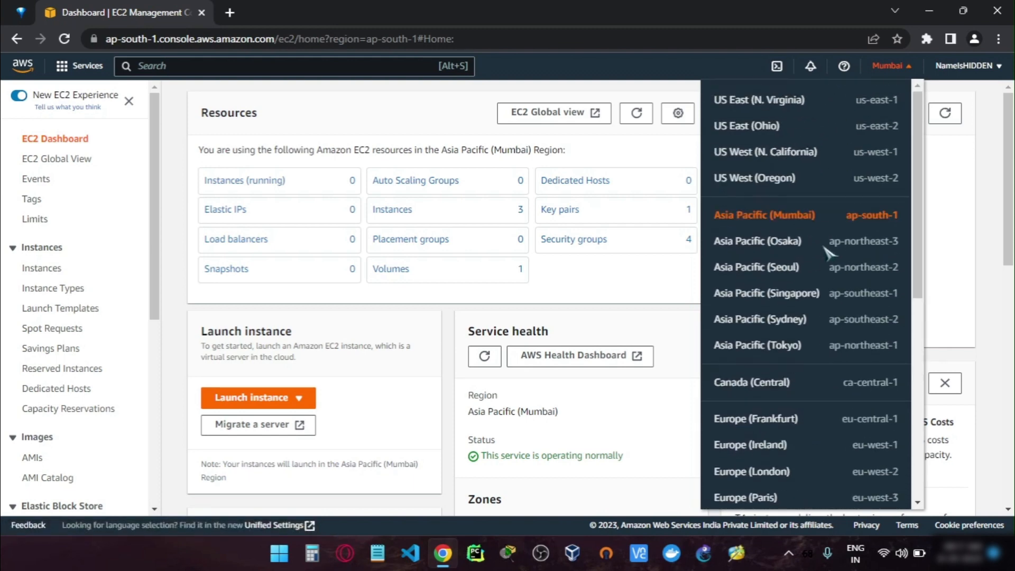
scroll(828, 253, "down", 1)
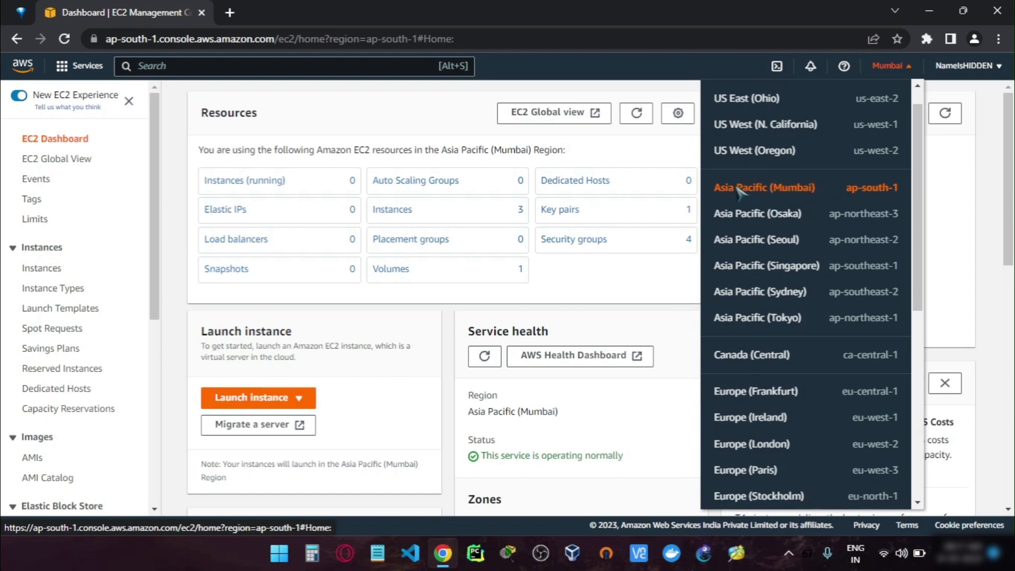
left_click(558, 145)
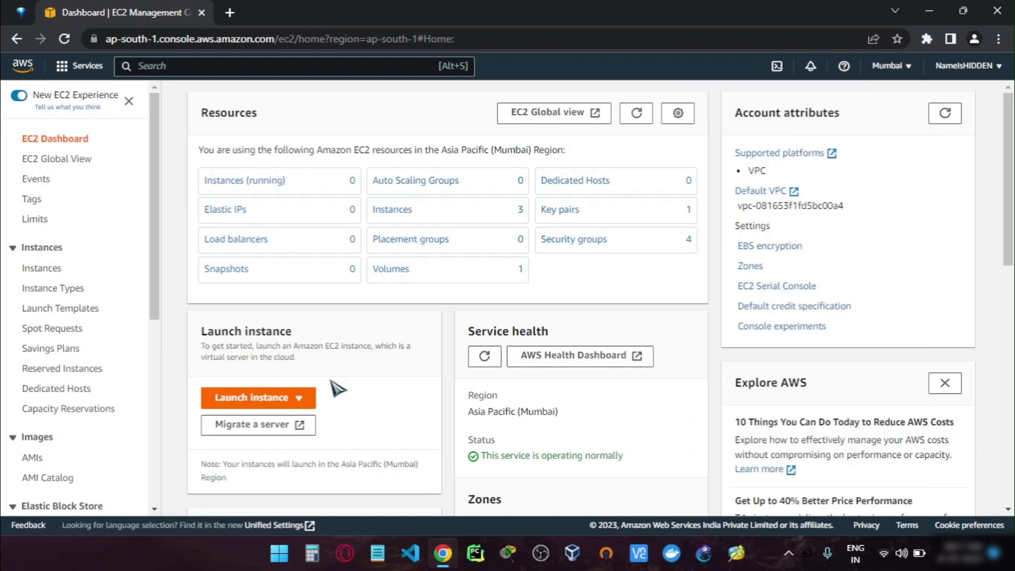
left_click(299, 398)
left_click(305, 418)
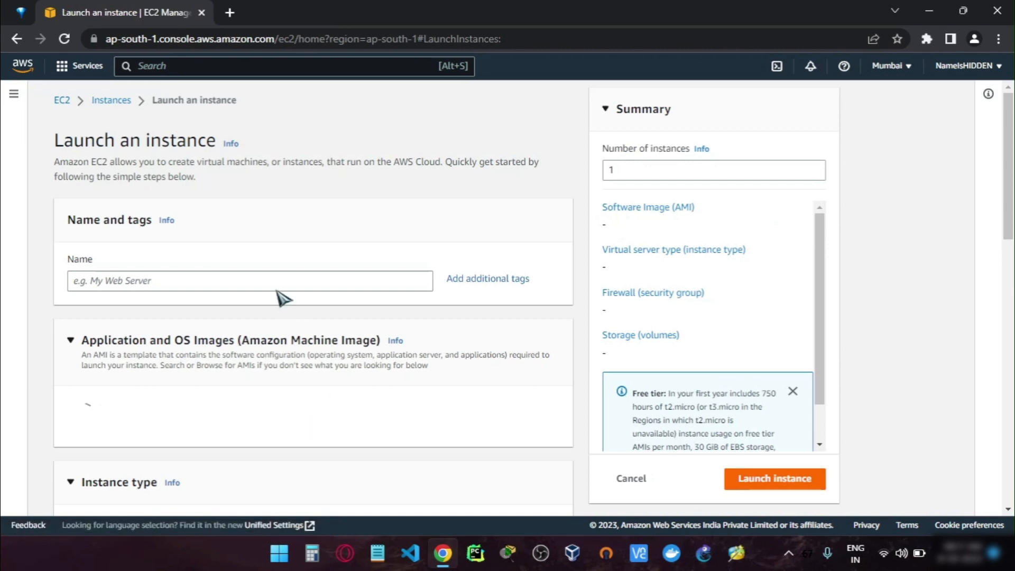
Step: Enter 'experiment' as the new instance's name
left_click(273, 280)
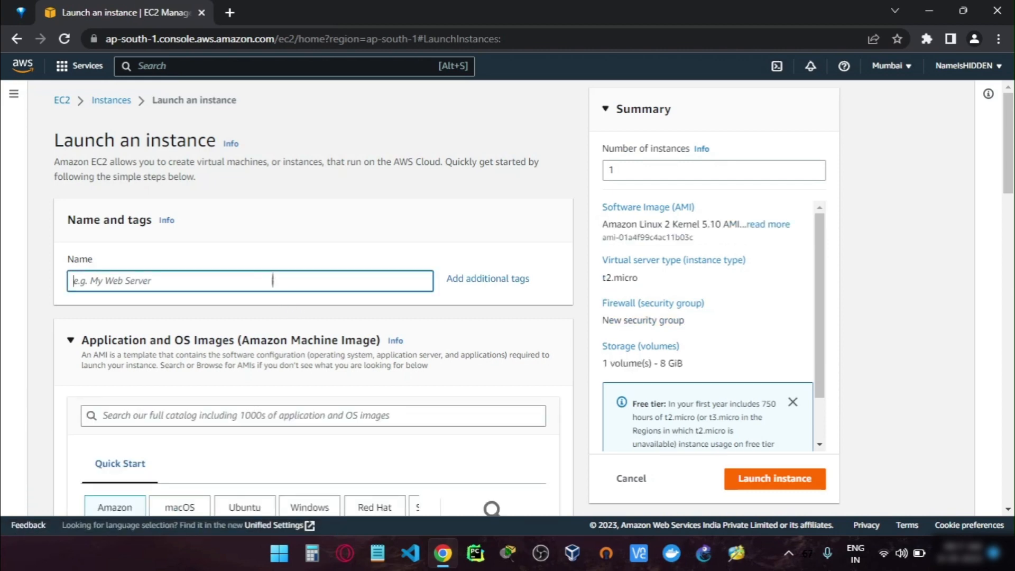
type("experiment")
scroll(272, 281, "down", 3)
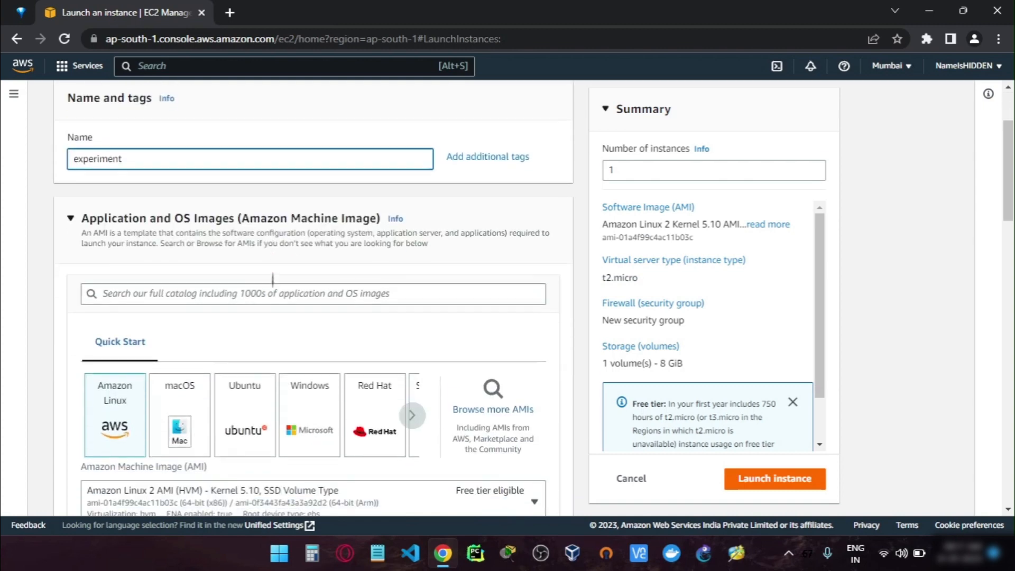
Step: Pick the Ubuntu Server 22.04 LTS image with 64-bit (x86) architecture
left_click(249, 407)
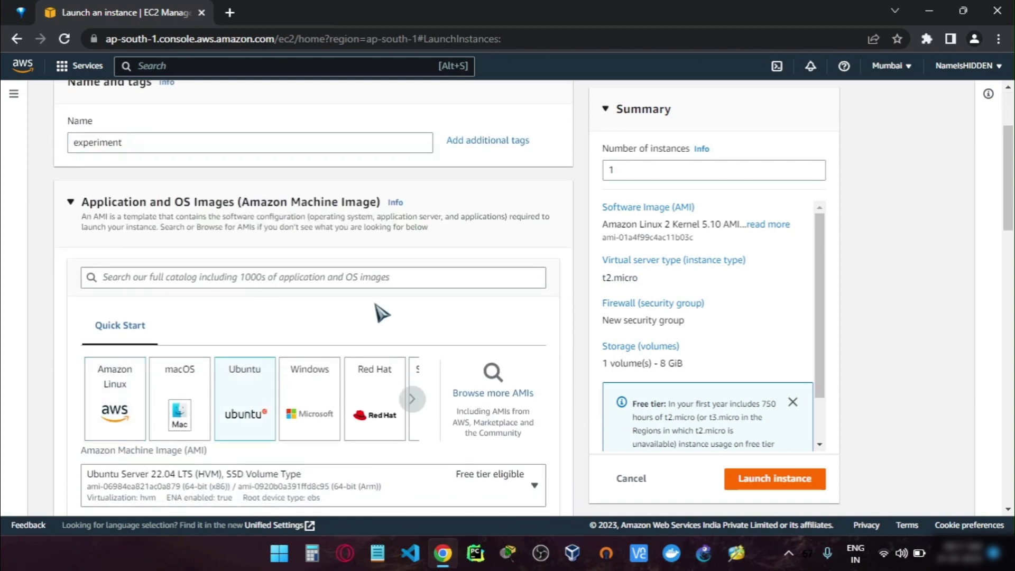
scroll(381, 311, "down", 6)
scroll(423, 260, "up", 2)
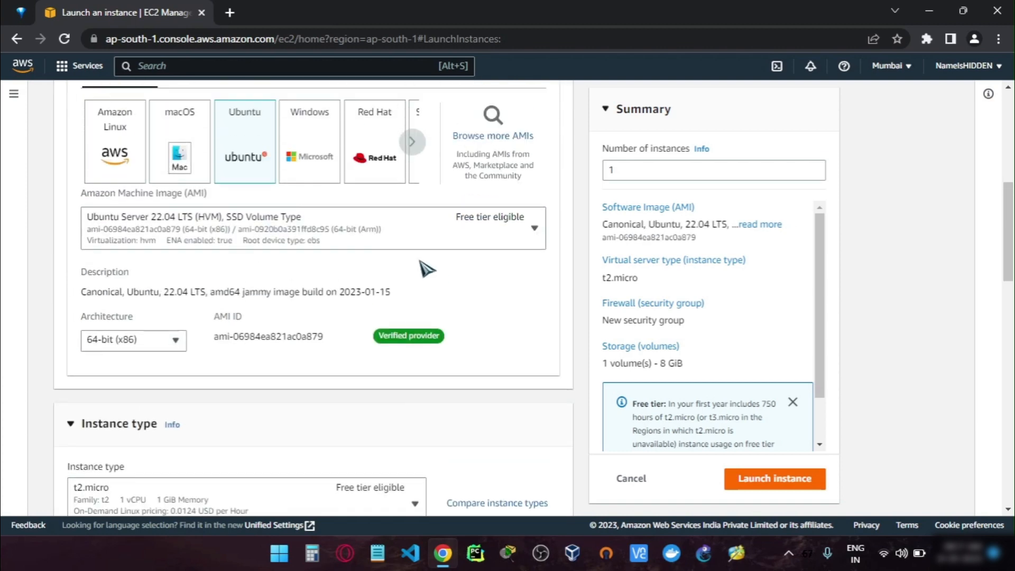
left_click(437, 240)
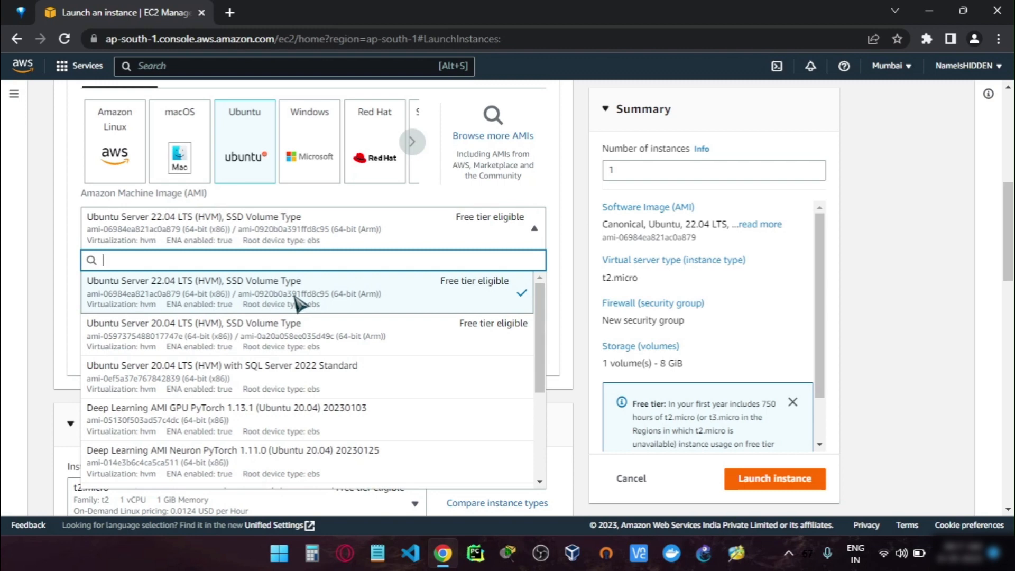
left_click(476, 286)
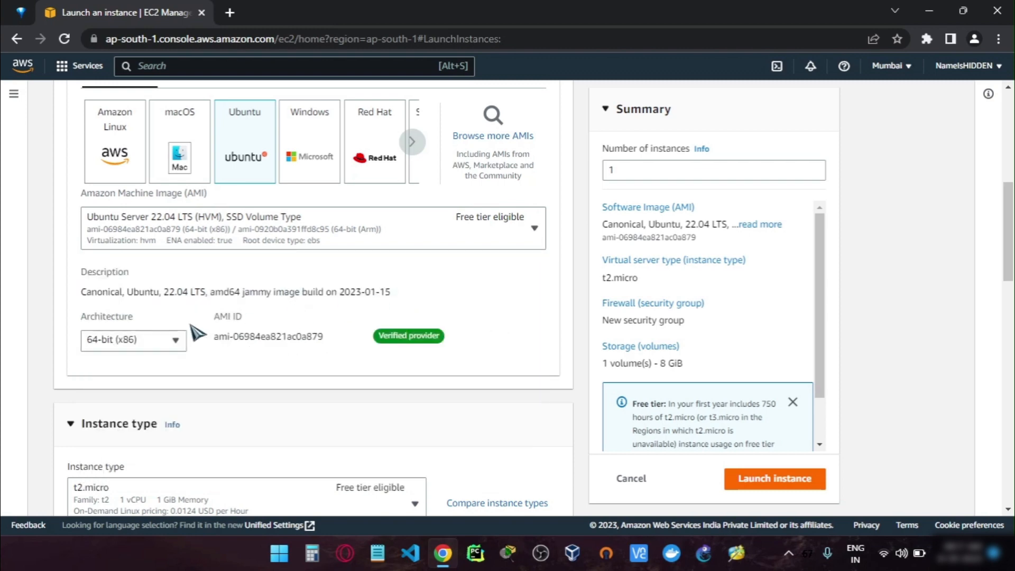
left_click(172, 339)
left_click(164, 343)
scroll(255, 357, "down", 2)
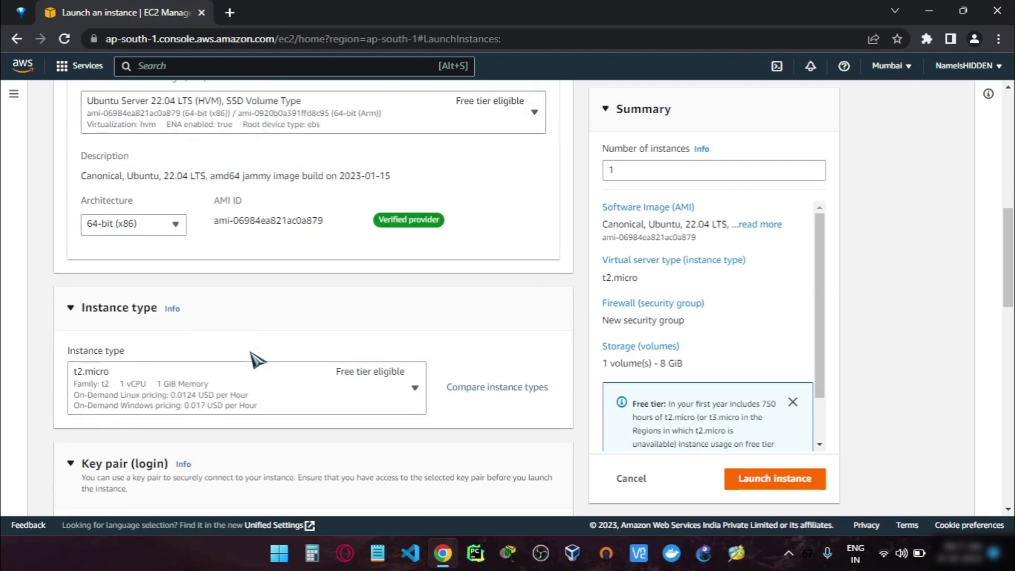
scroll(255, 360, "down", 1)
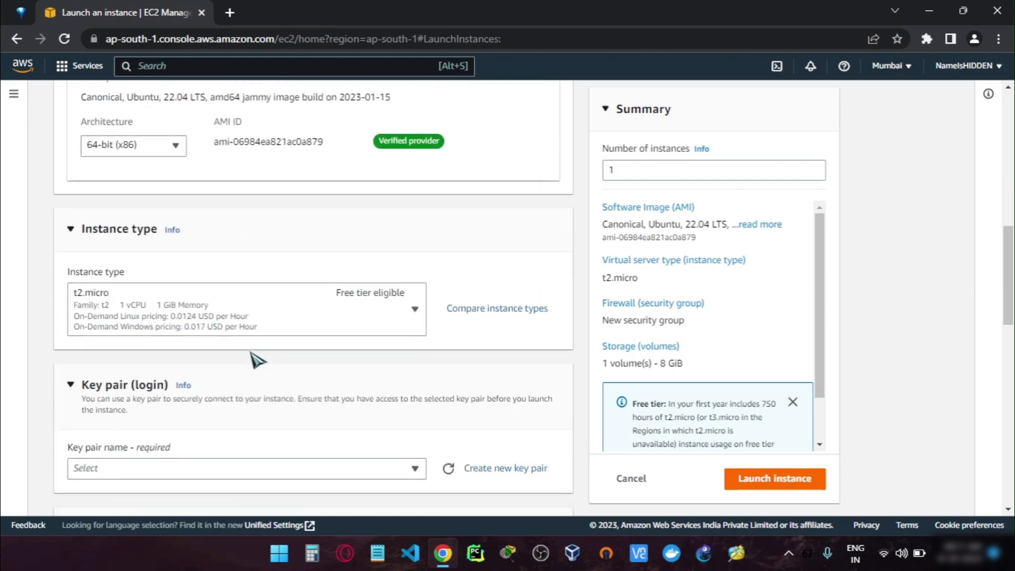
left_click(380, 292)
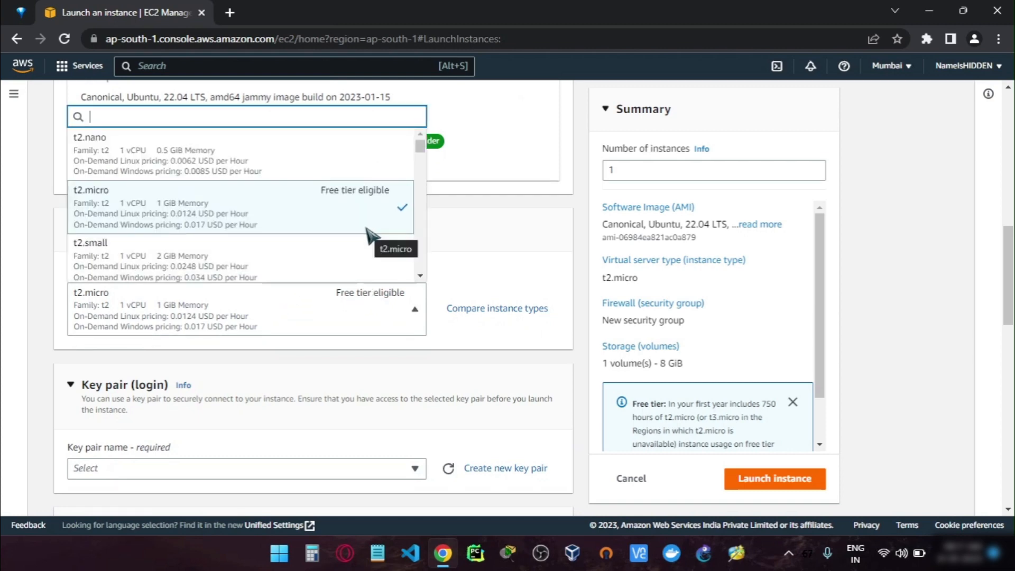
left_click_drag(420, 144, 413, 275)
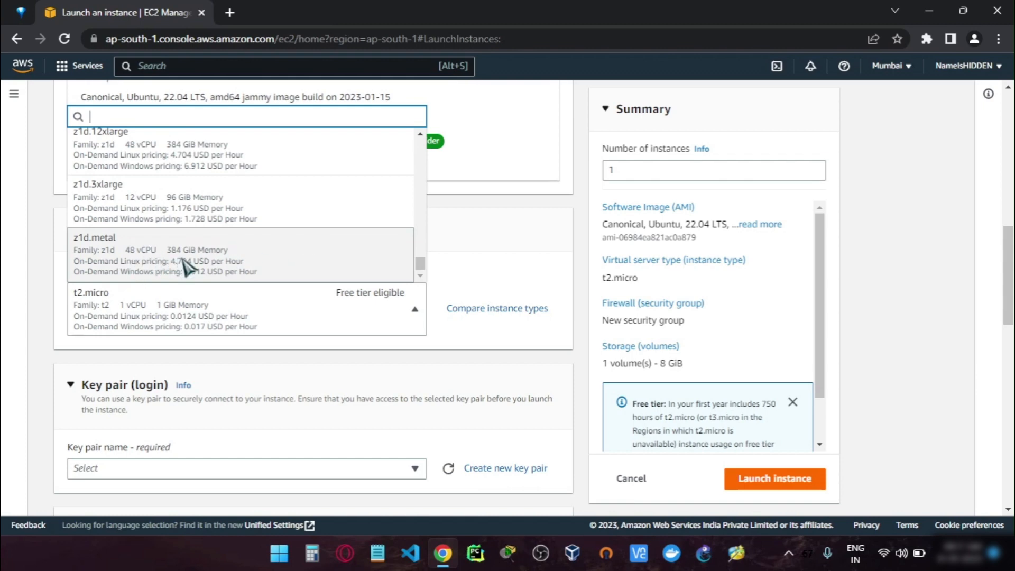
left_click_drag(420, 263, 433, 148)
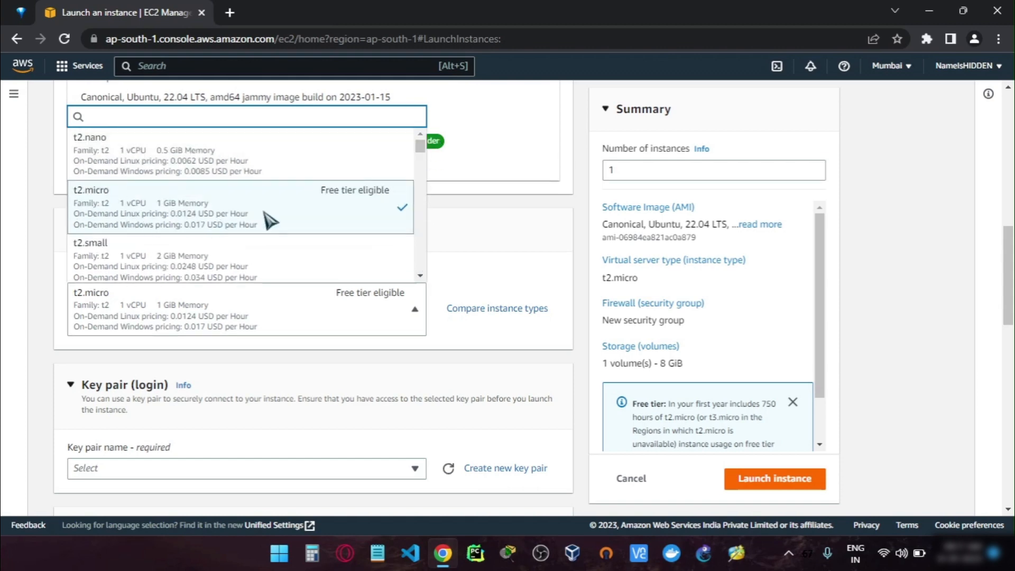
left_click(320, 211)
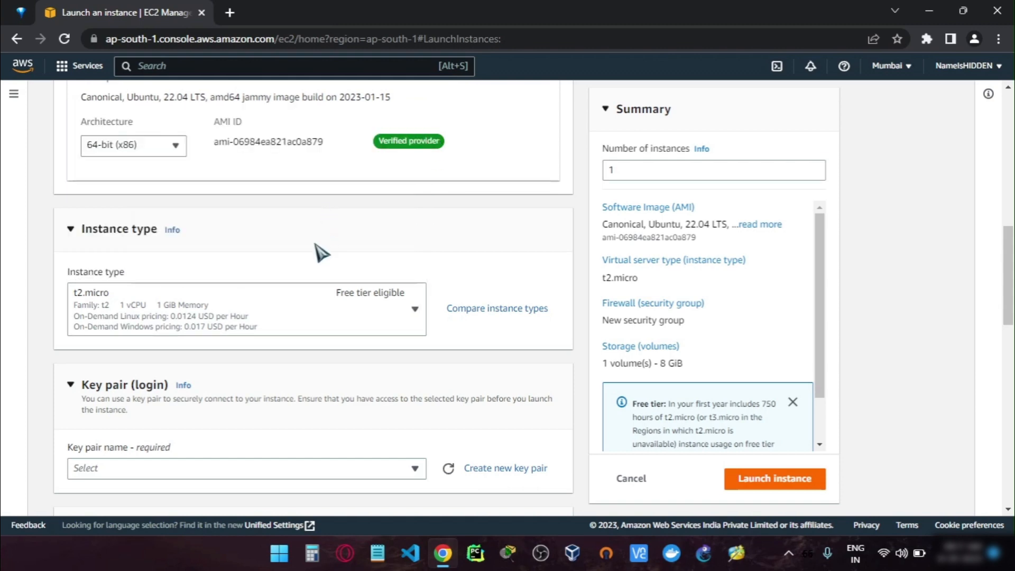
scroll(320, 253, "down", 2)
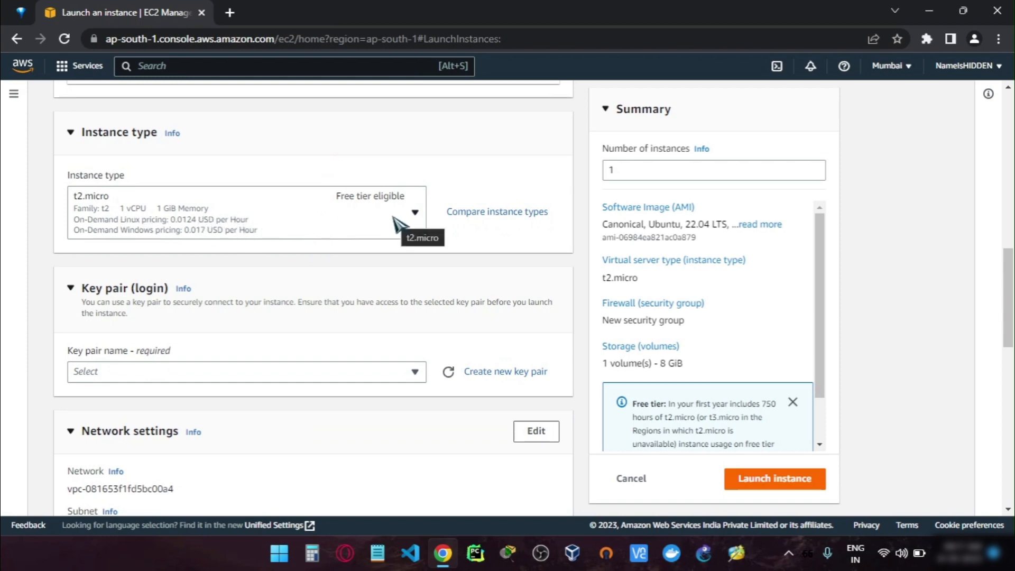
scroll(318, 280, "down", 1)
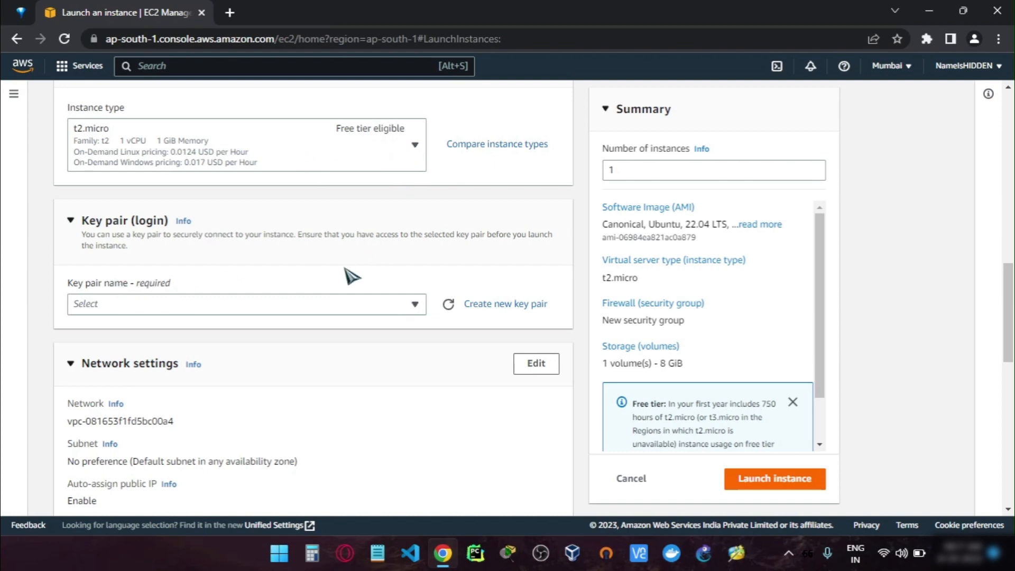
double_click(125, 229)
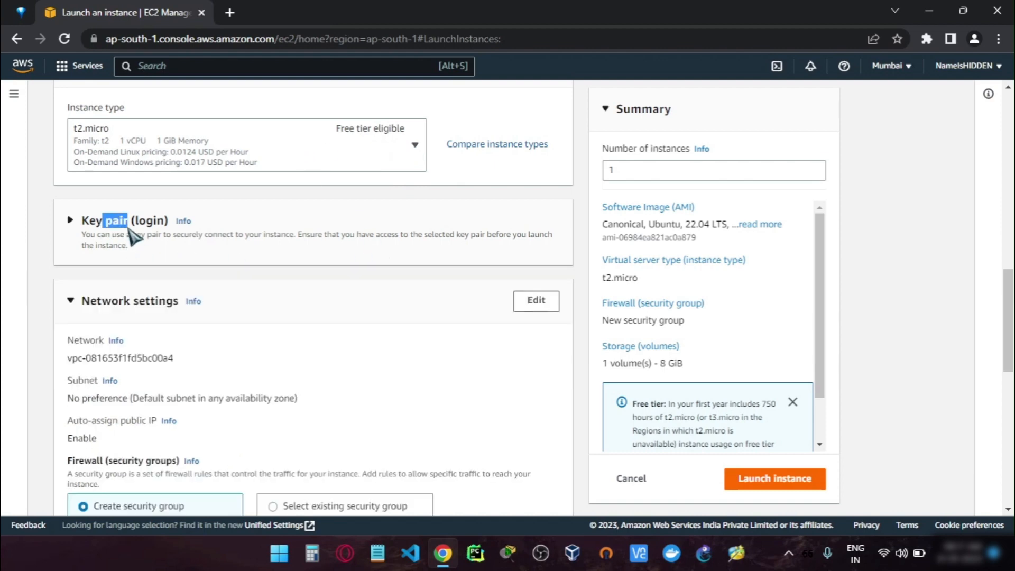
left_click(127, 235)
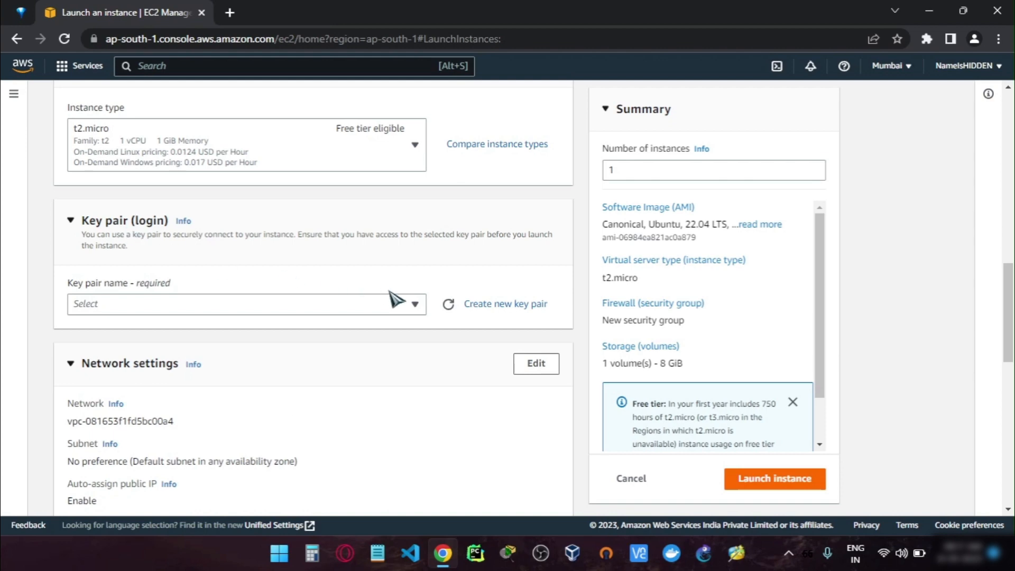
left_click(506, 305)
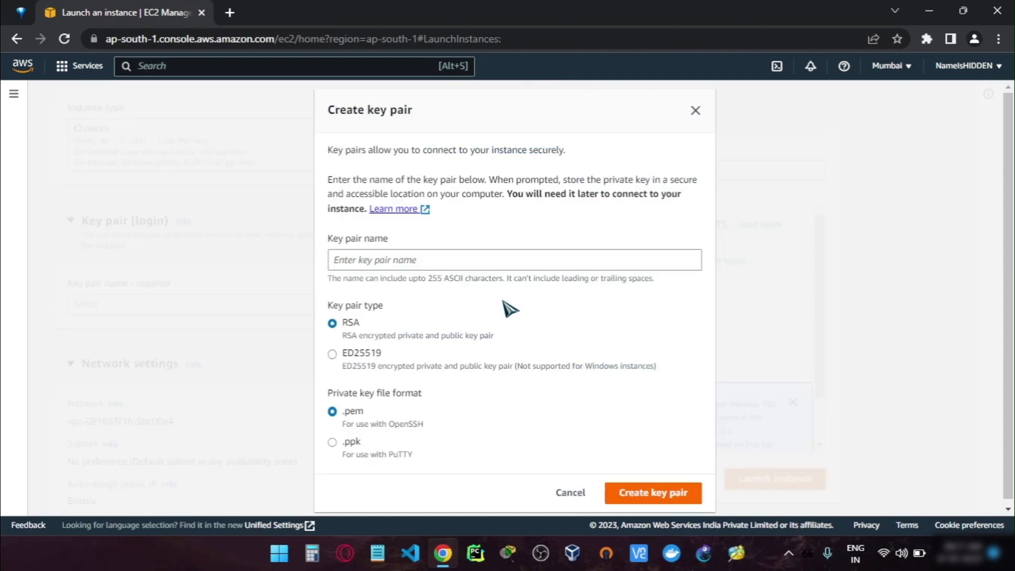
Step: Create the RSA key pair 'experiment' and download experiment.pem
left_click(504, 263)
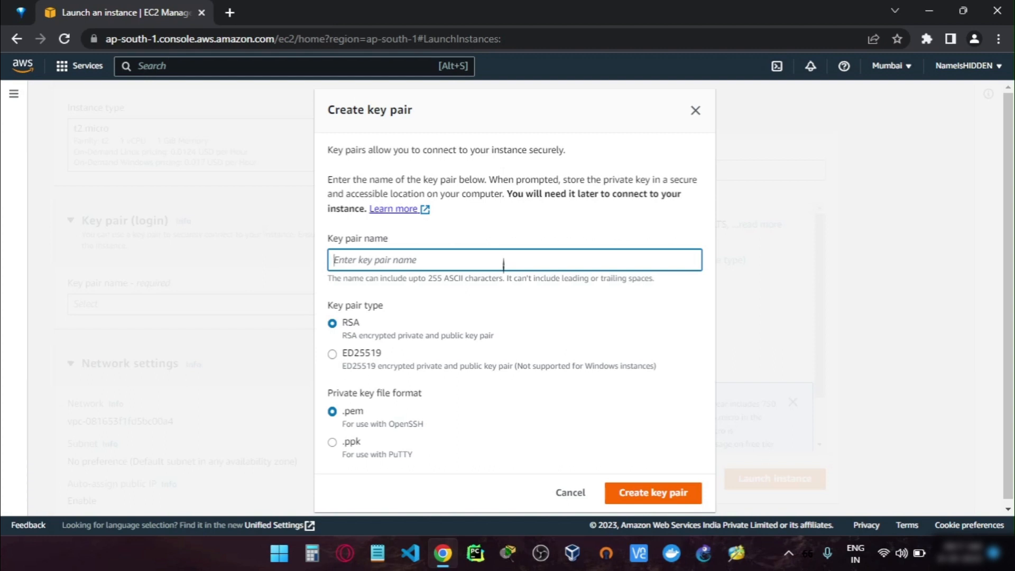
type("experiment")
left_click(656, 493)
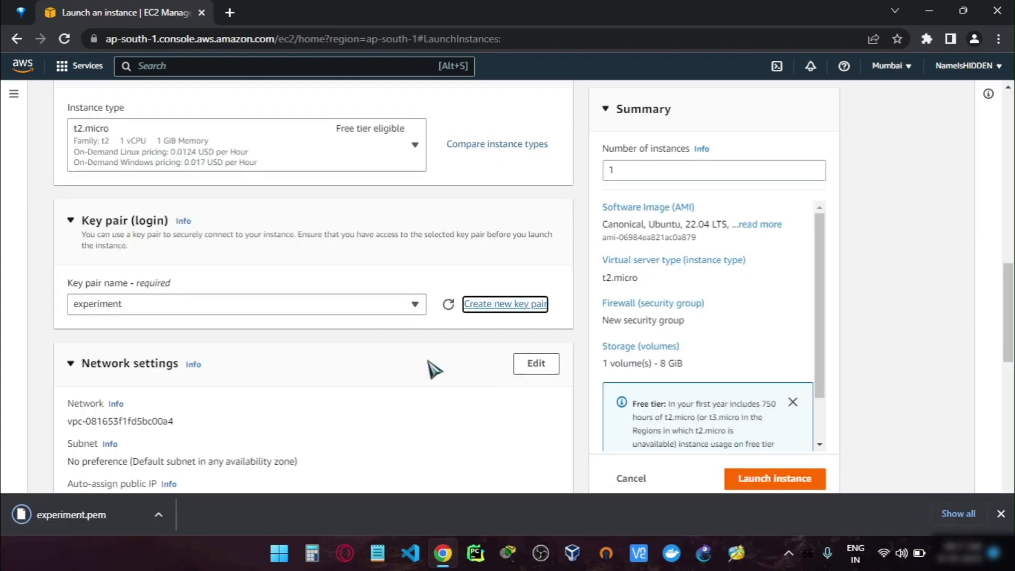
left_click(279, 308)
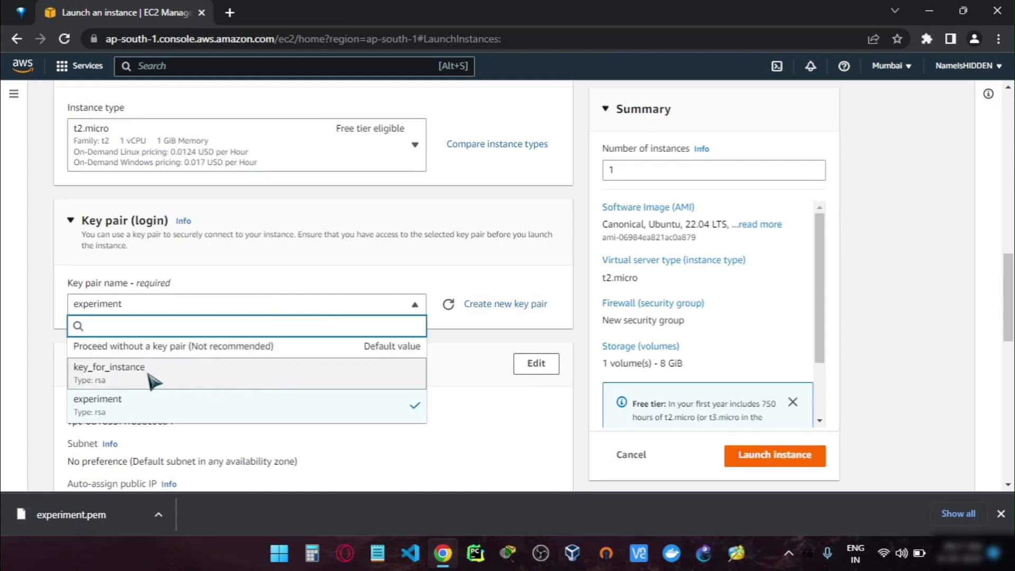
Step: Select the experiment key pair, collapse Network settings, and launch the instance
left_click(400, 306)
scroll(476, 335, "down", 2)
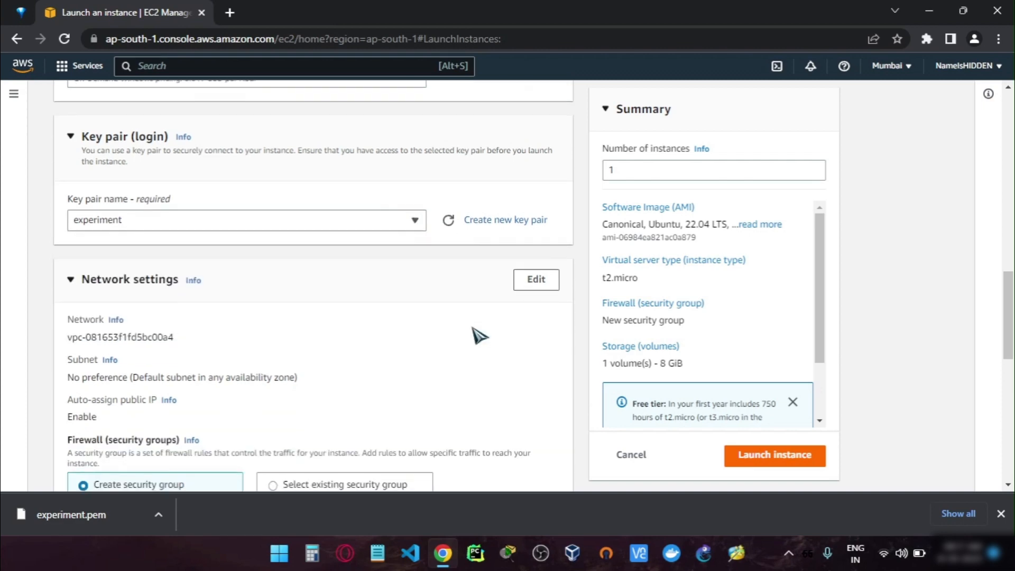
left_click(352, 278)
scroll(347, 276, "down", 3)
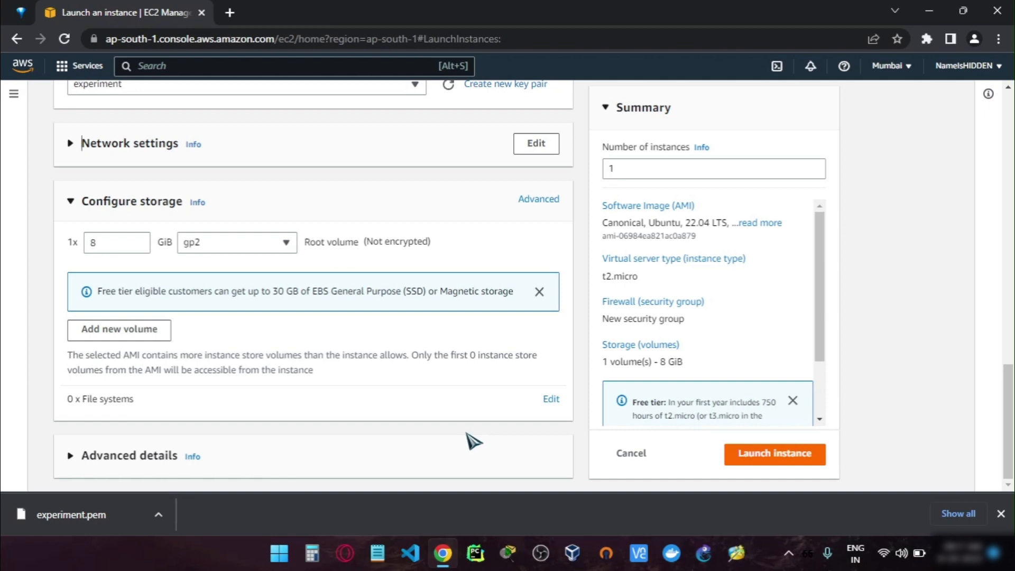
scroll(757, 354, "down", 2)
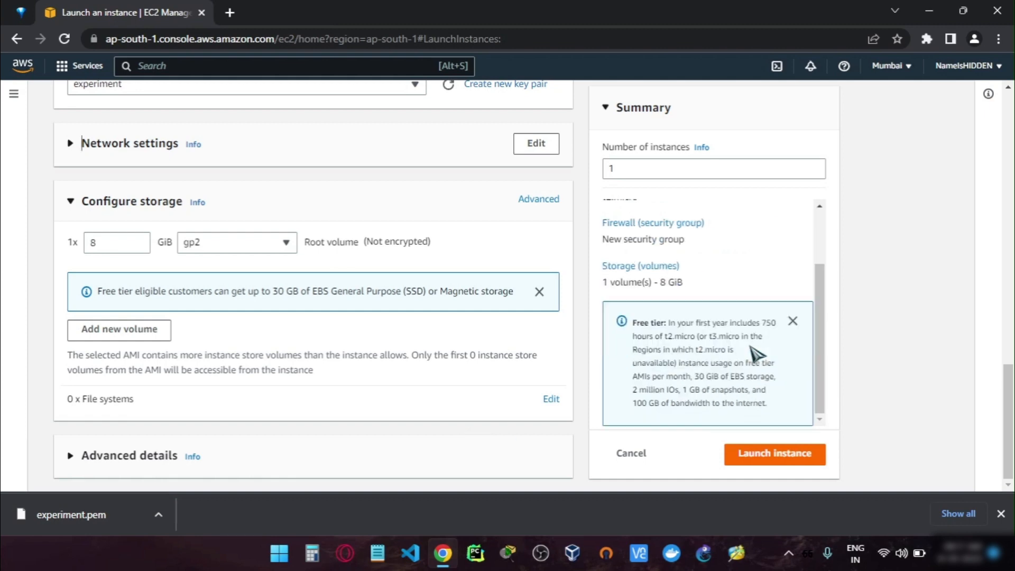
left_click(768, 454)
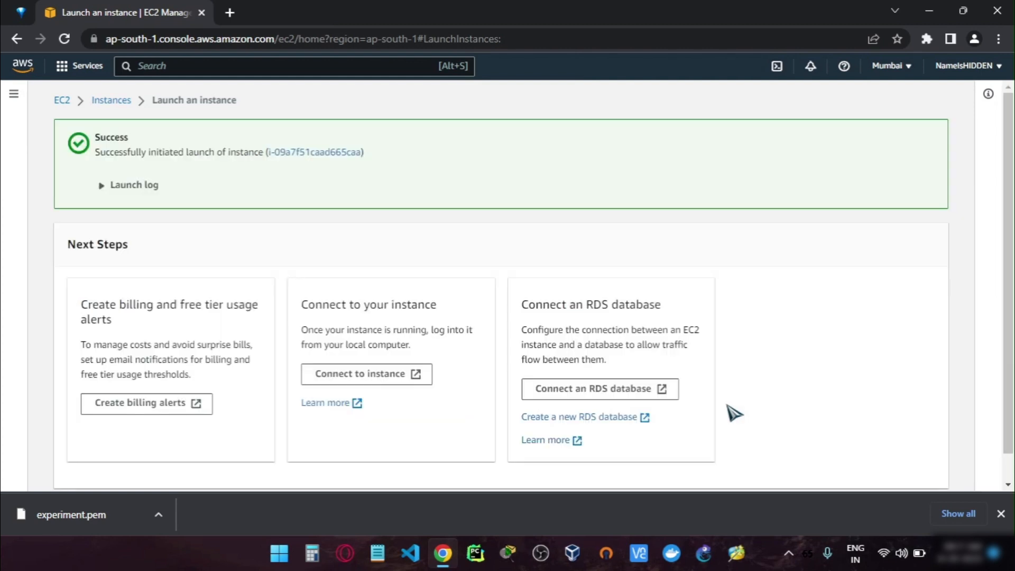
Step: Open the experiment instance's details and copy its public IPv4 address 13.126.221.134
left_click(105, 186)
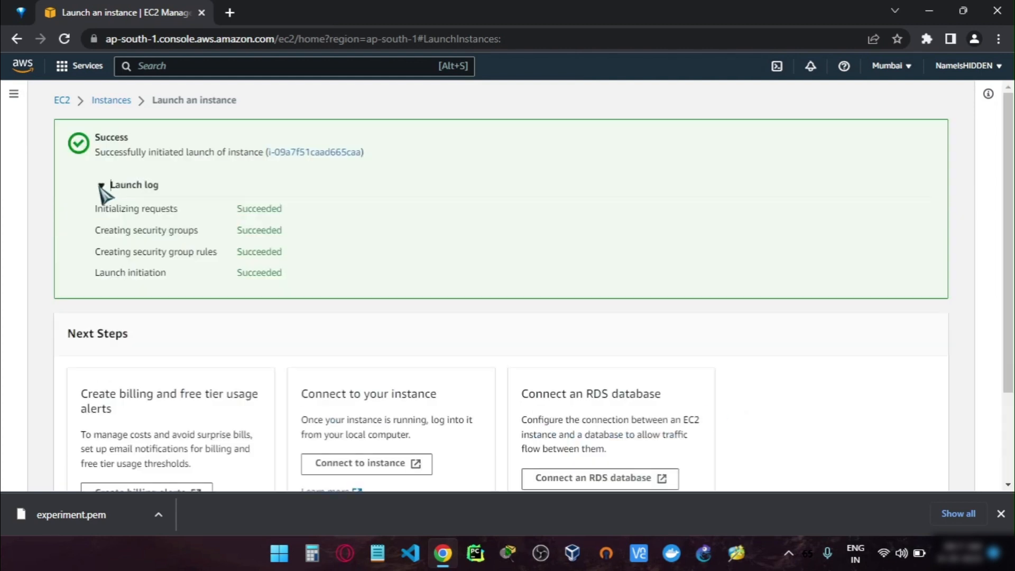
left_click(333, 154)
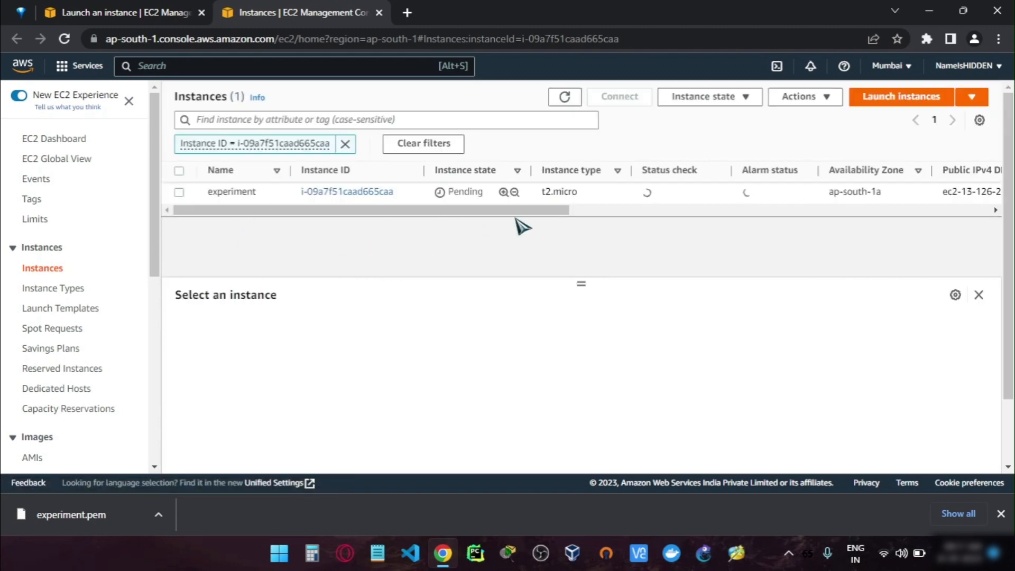
double_click(457, 191)
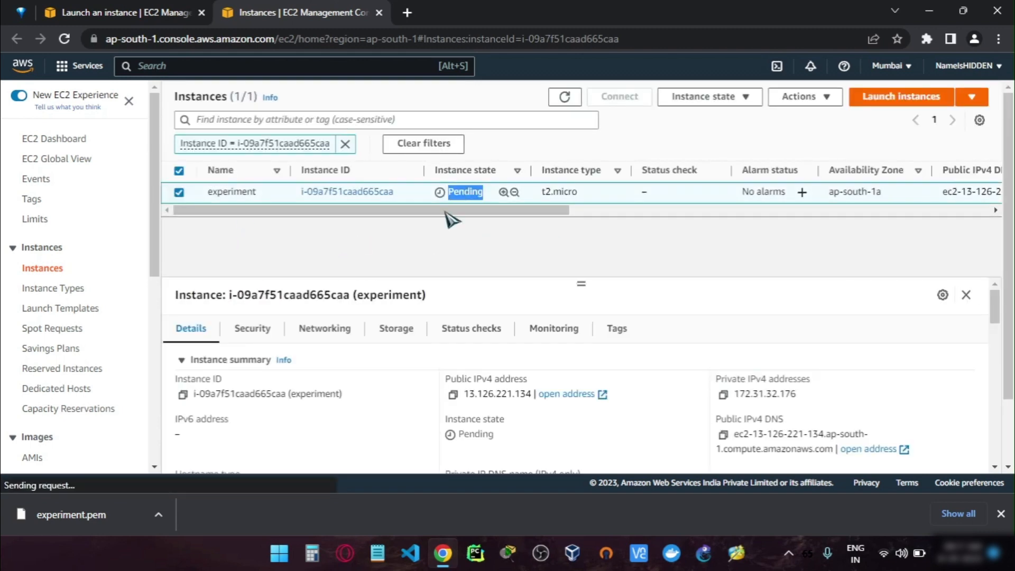
left_click(421, 199)
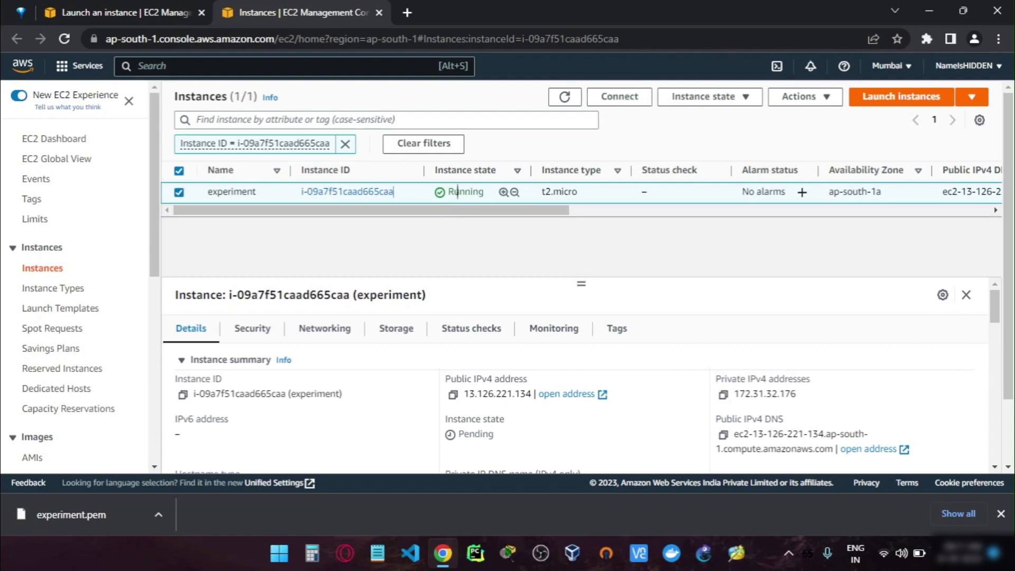
left_click(454, 396)
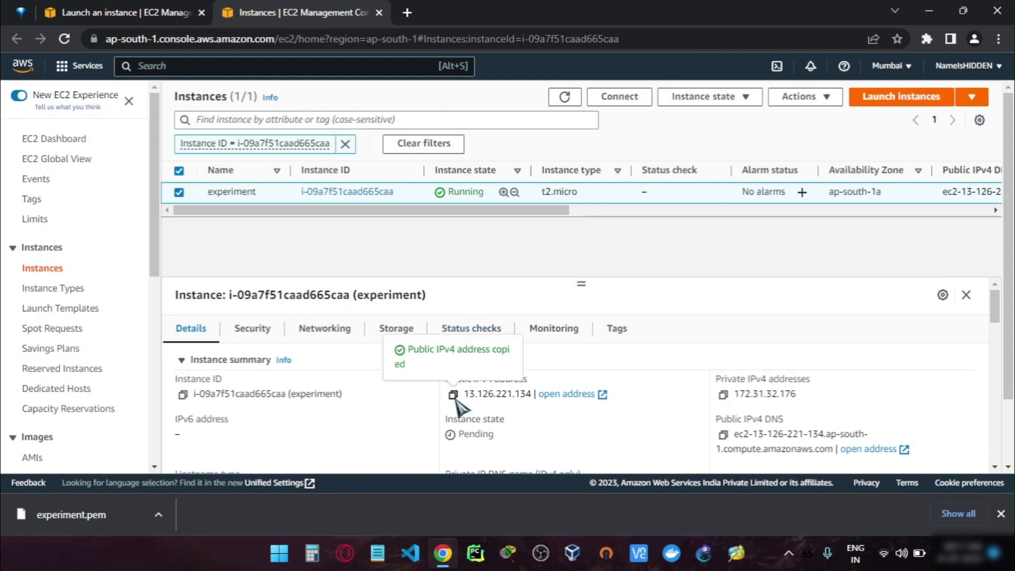
left_click(159, 515)
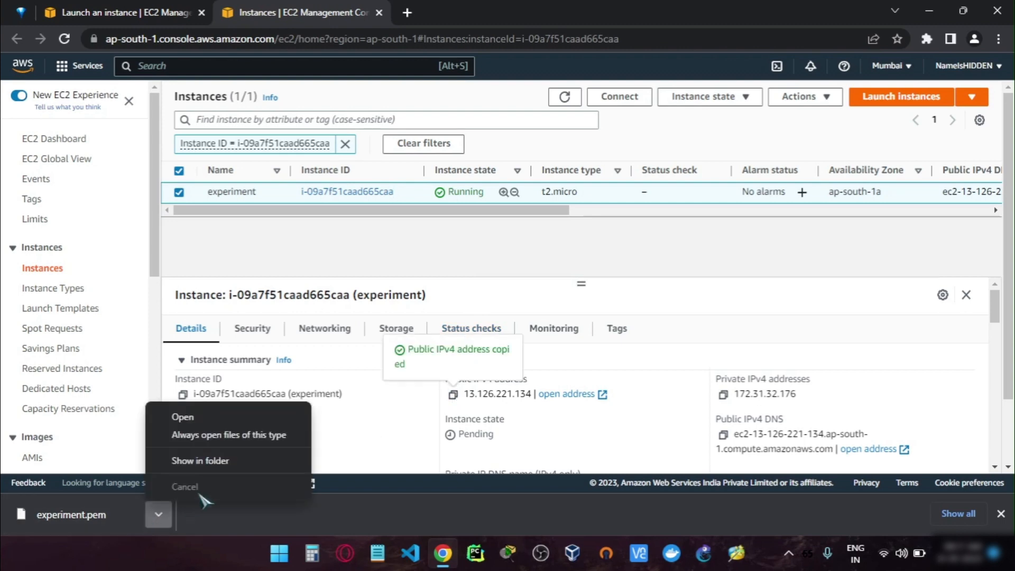
Step: Open Git Bash in the Google Chrome downloads folder that holds experiment.pem
left_click(195, 460)
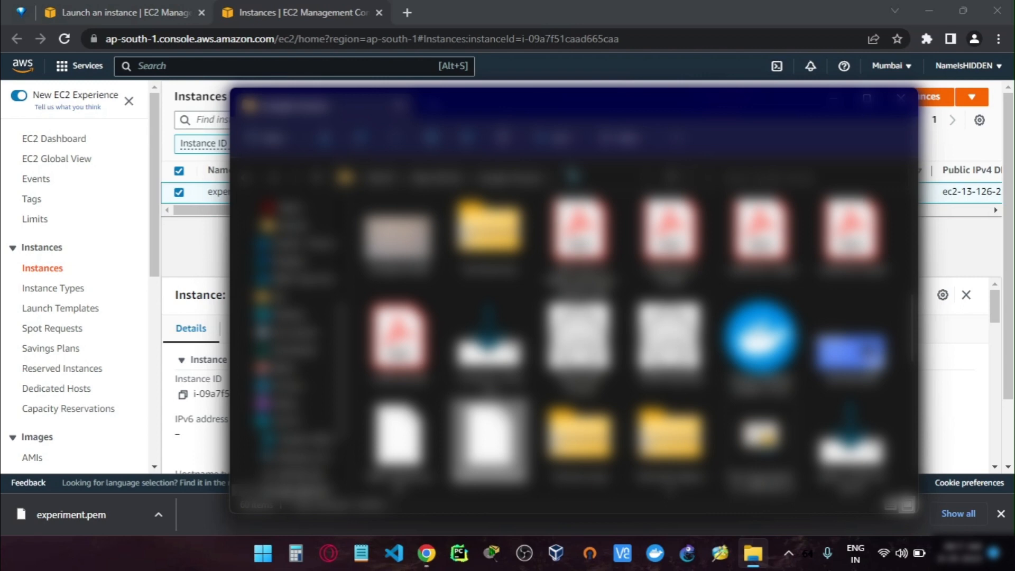
right_click(465, 441)
left_click(482, 444)
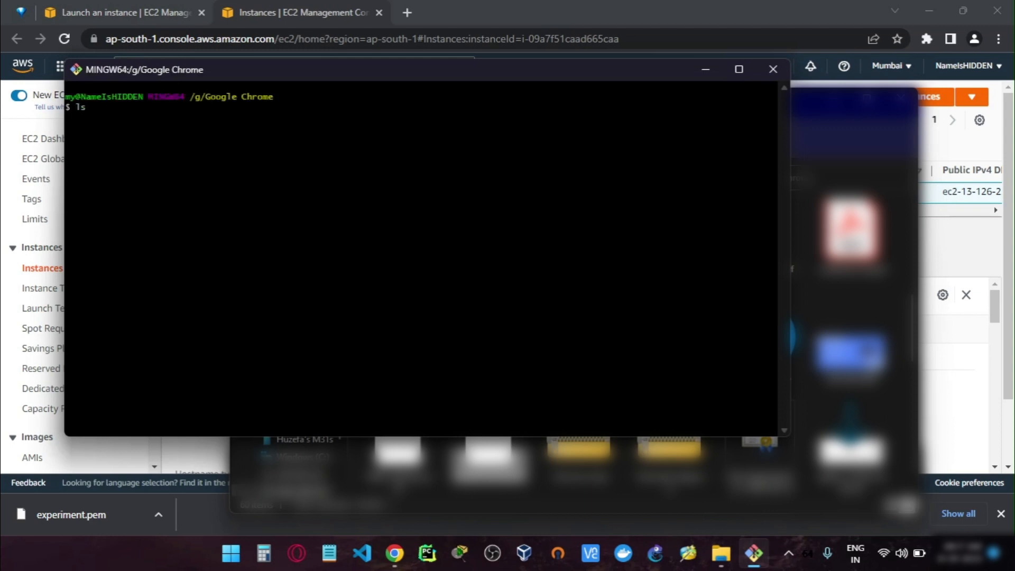
Step: List the .pem key files with ls *.pem, then clear the screen
type("*.pem")
key("Return")
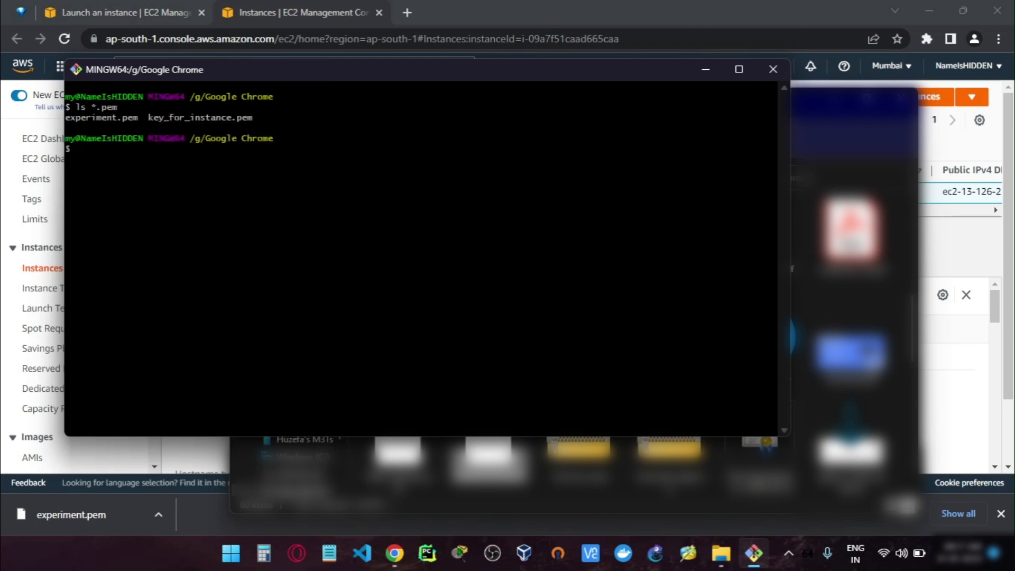
type("cls")
key("BackSpace")
type("ear")
key("Return")
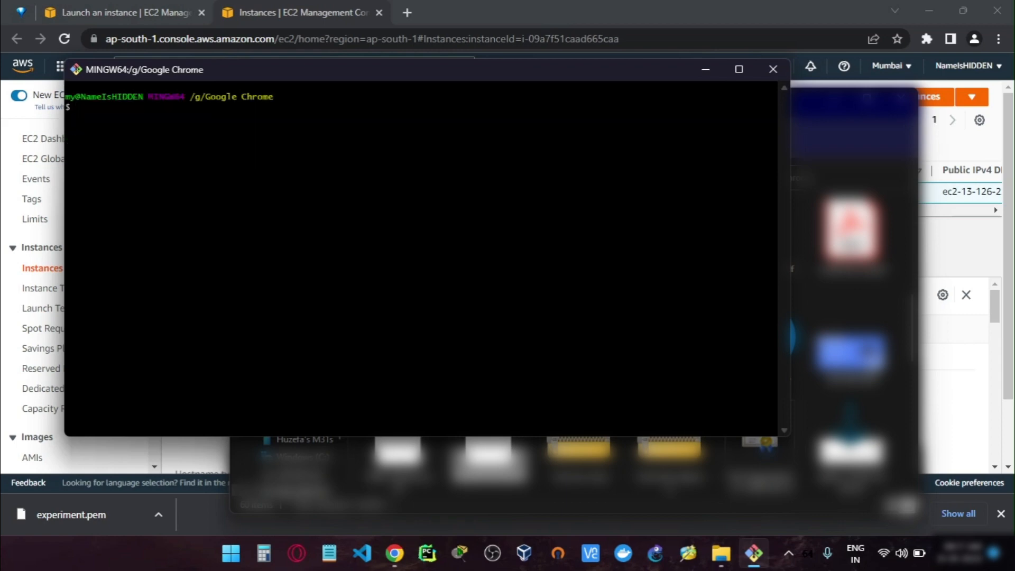
type("ssh -i exp")
key("Tab")
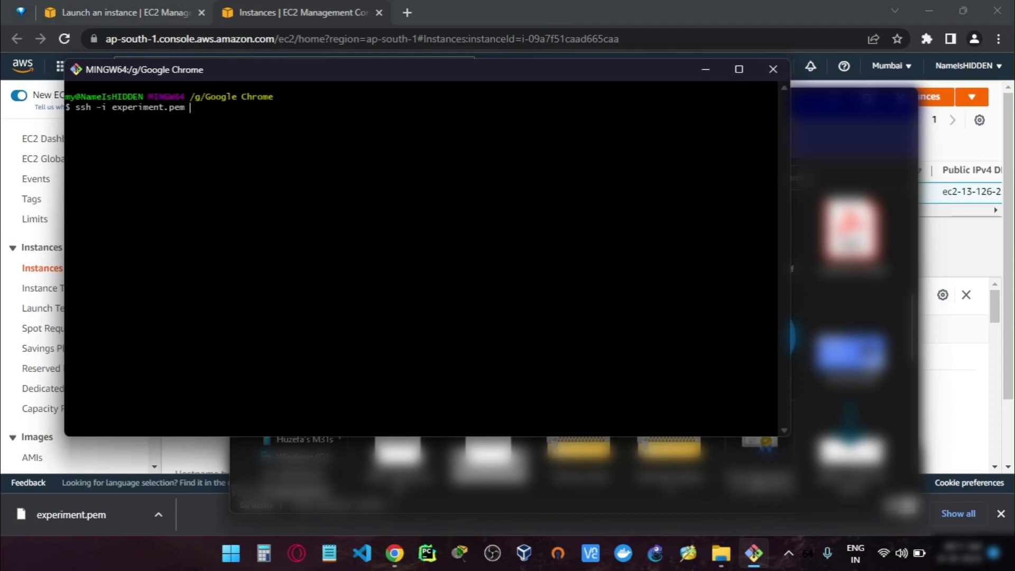
type("ubuntu@")
key("shift+Insert")
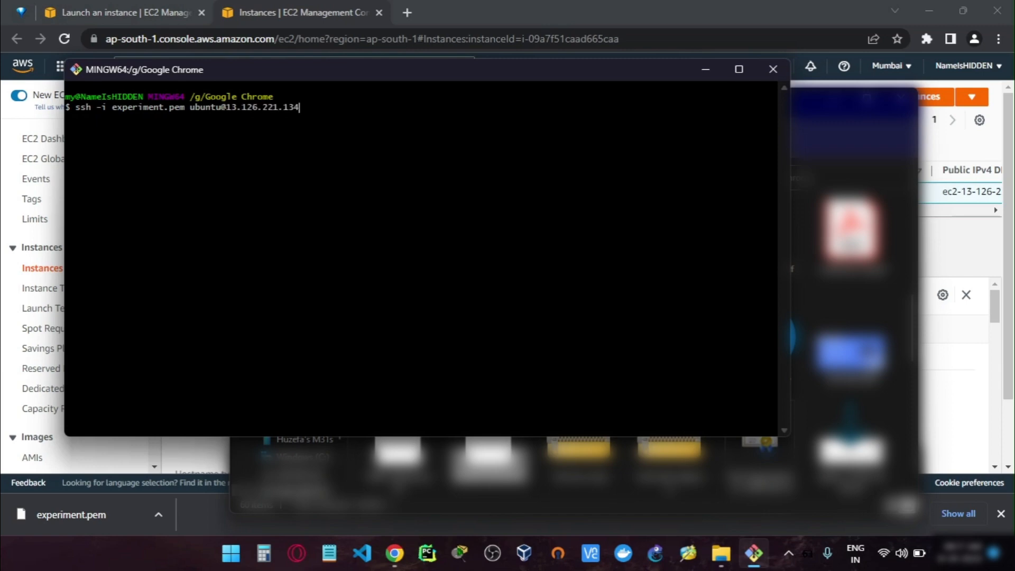
key("Return")
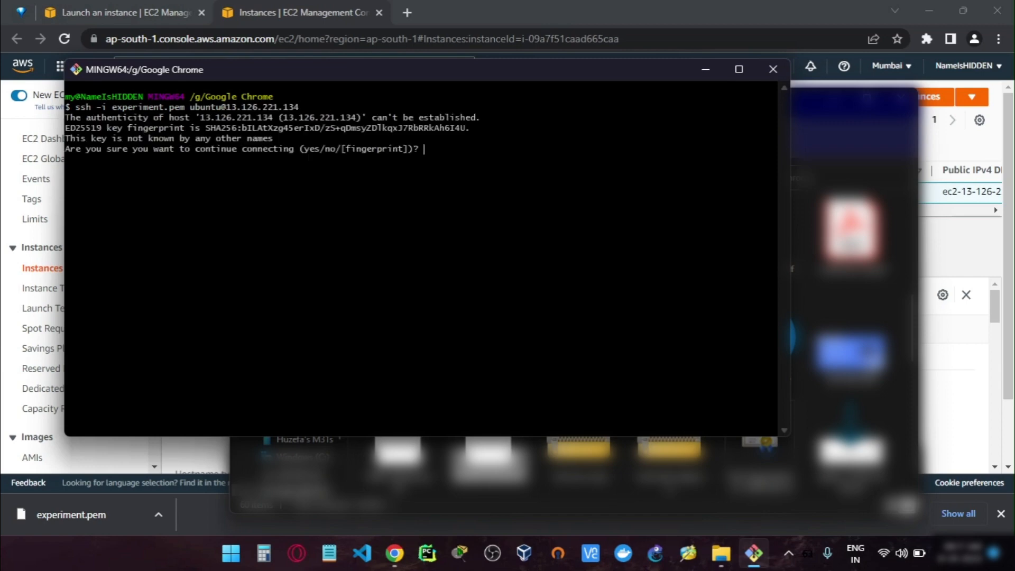
type("yes")
key("Return")
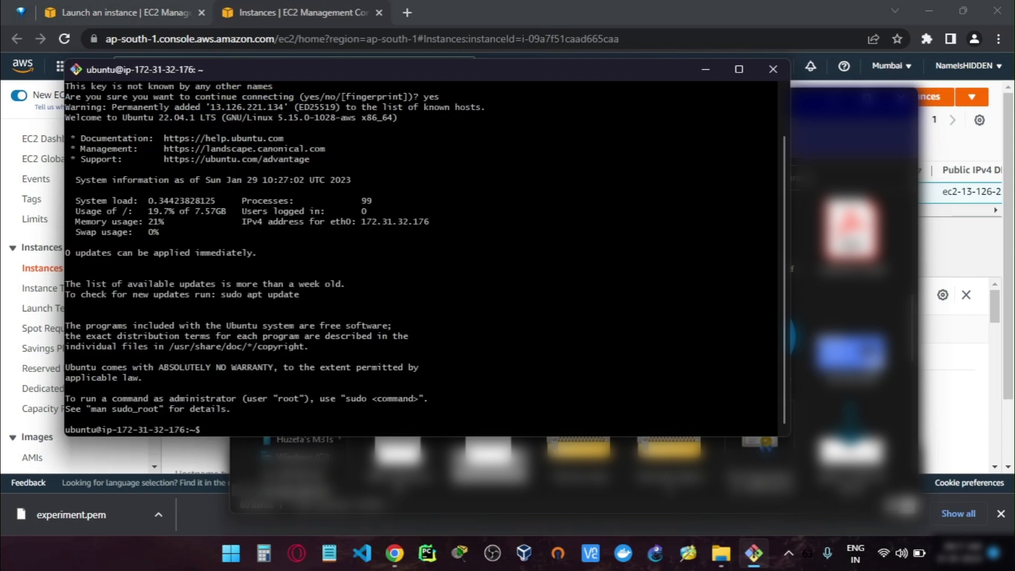
Step: Clear the screen and show /etc/os-release, confirming Ubuntu 22.04.1 LTS
key("Return")
key("Return")
key("Return")
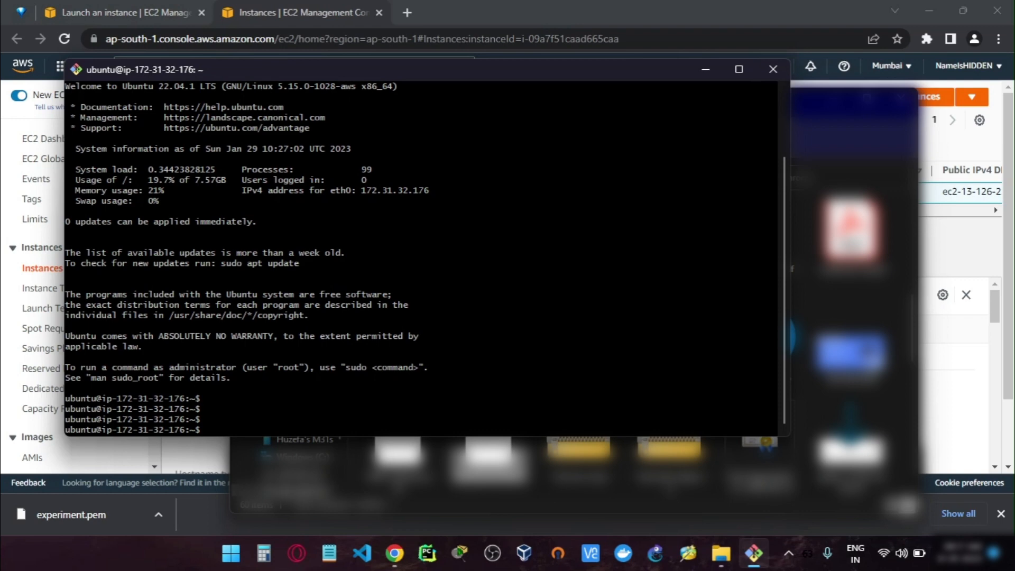
type("clear")
key("Return")
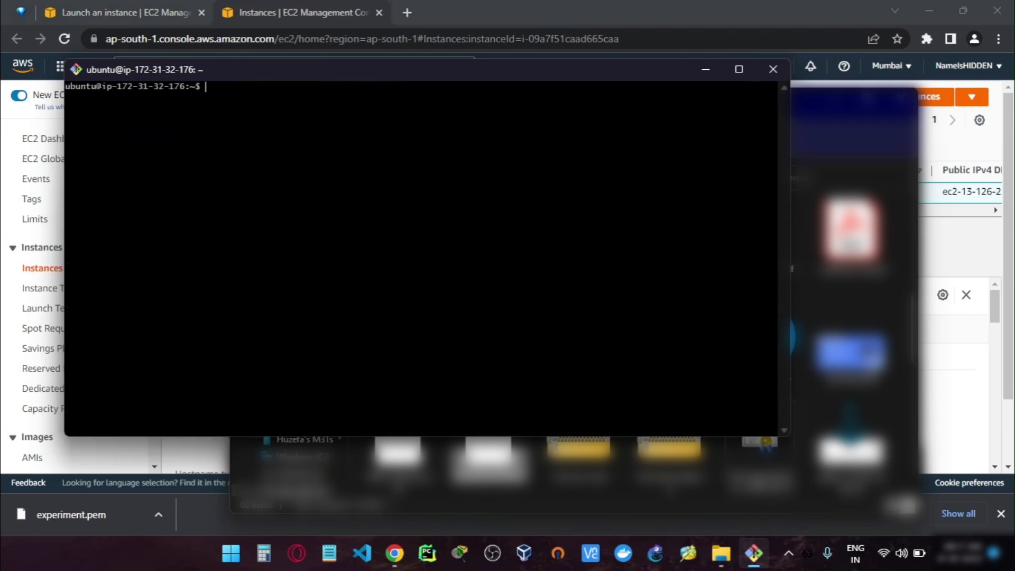
key("Return")
key("Return")
key("Return")
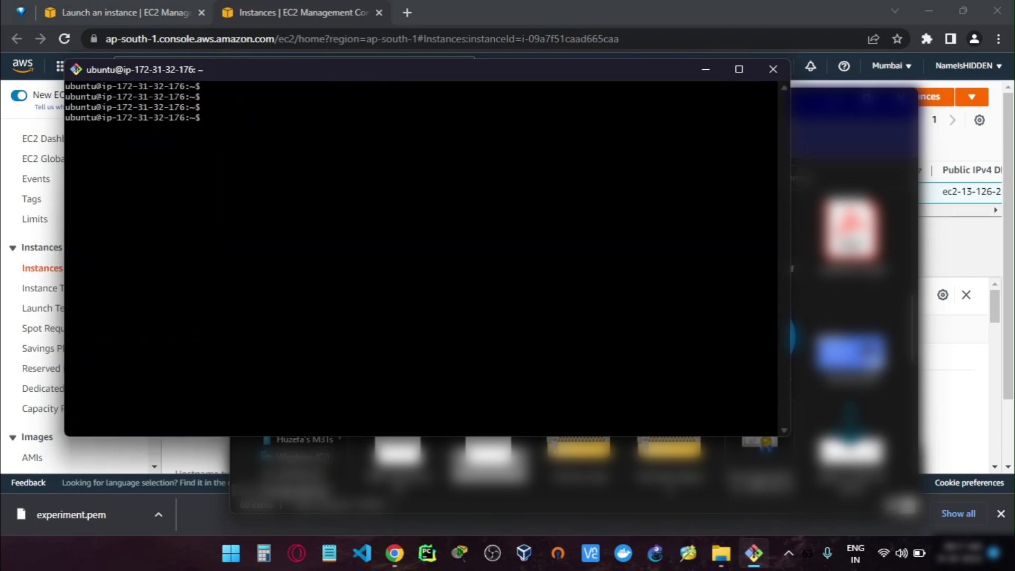
type("cat /etc/os-release")
key("Return")
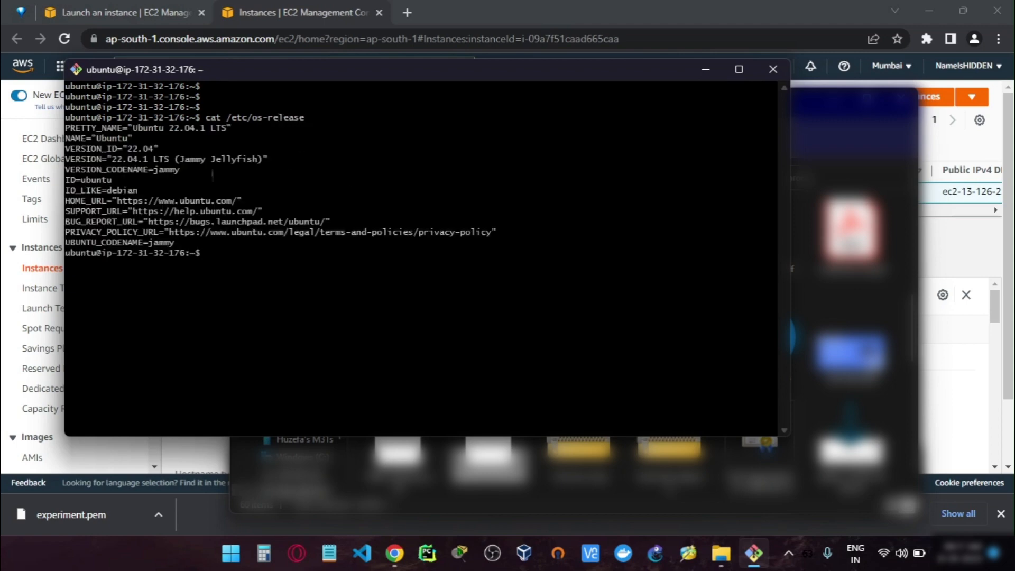
left_click_drag(179, 128, 210, 137)
left_click(293, 157)
Step: Clear the terminal and run sudo apt update
key("Return")
key("Return")
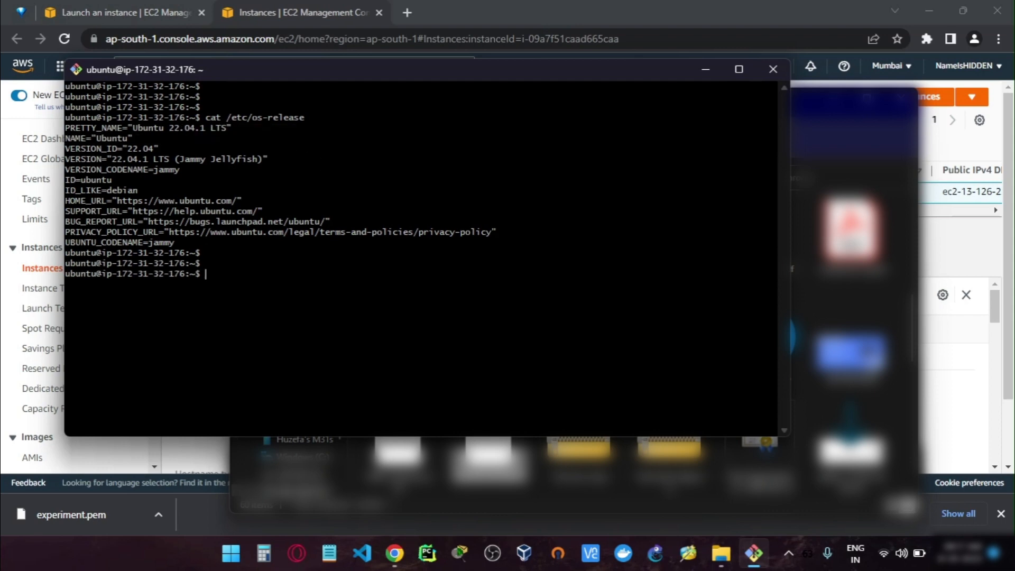
type("clear")
key("Return")
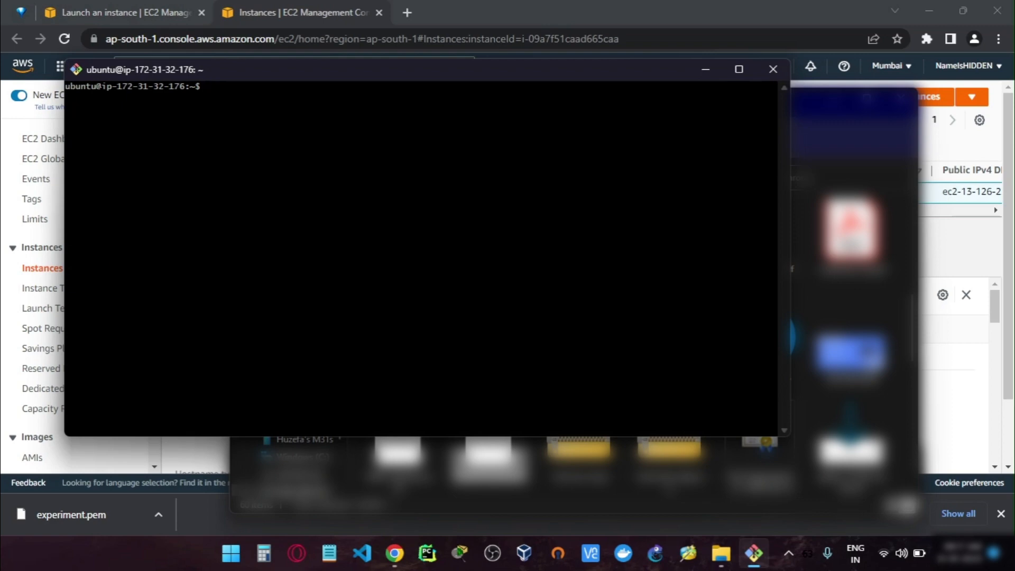
type("sudo apt update")
key("Return")
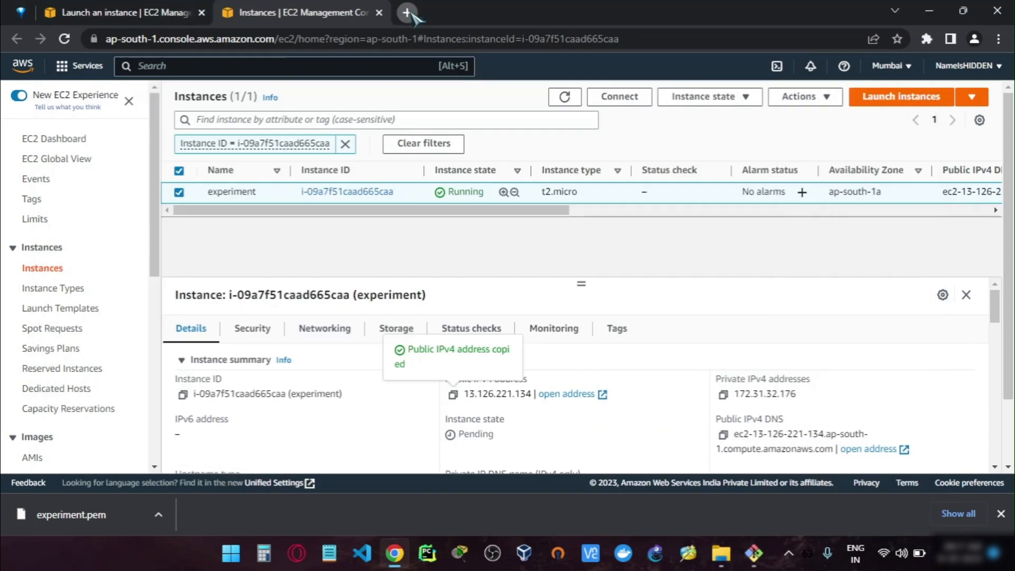
Step: Search Google for 'what is neofetch' in a new Chrome tab
left_click(406, 12)
type("neo")
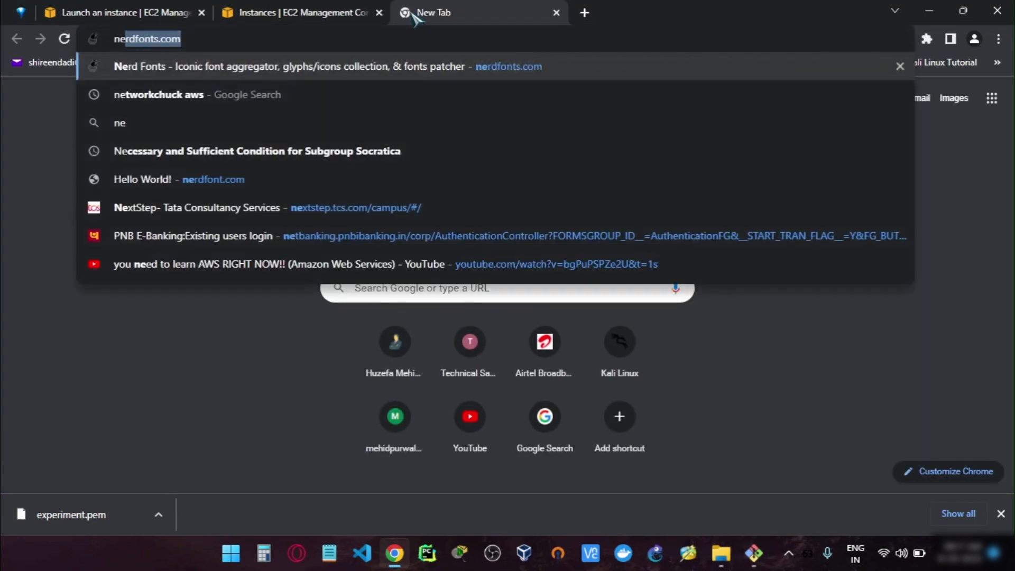
key("BackSpace")
key("BackSpace")
key("BackSpace")
type("what is neofetch")
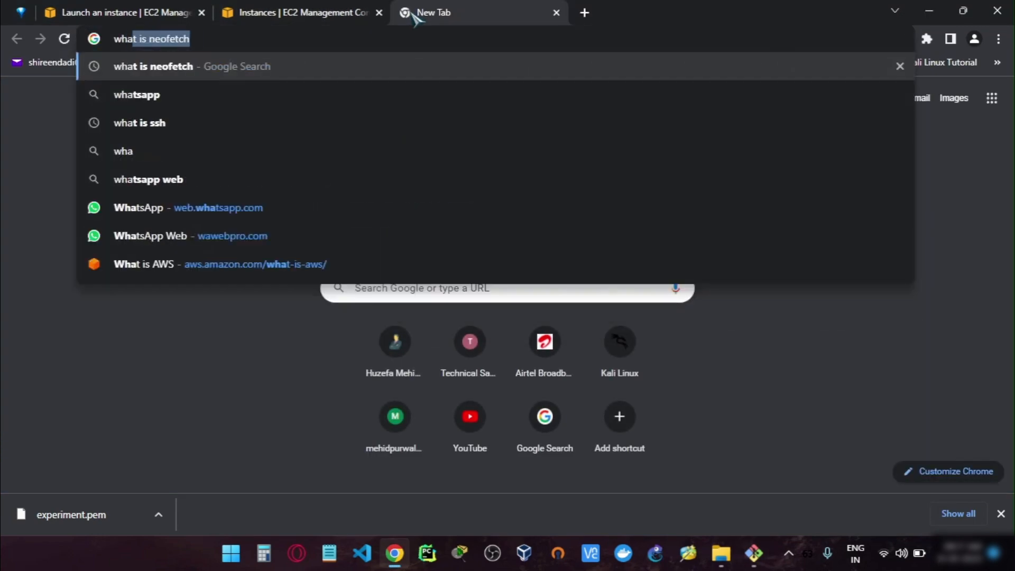
key("Return")
Step: Read the result describing neofetch as a system information tool
scroll(519, 238, "down", 1)
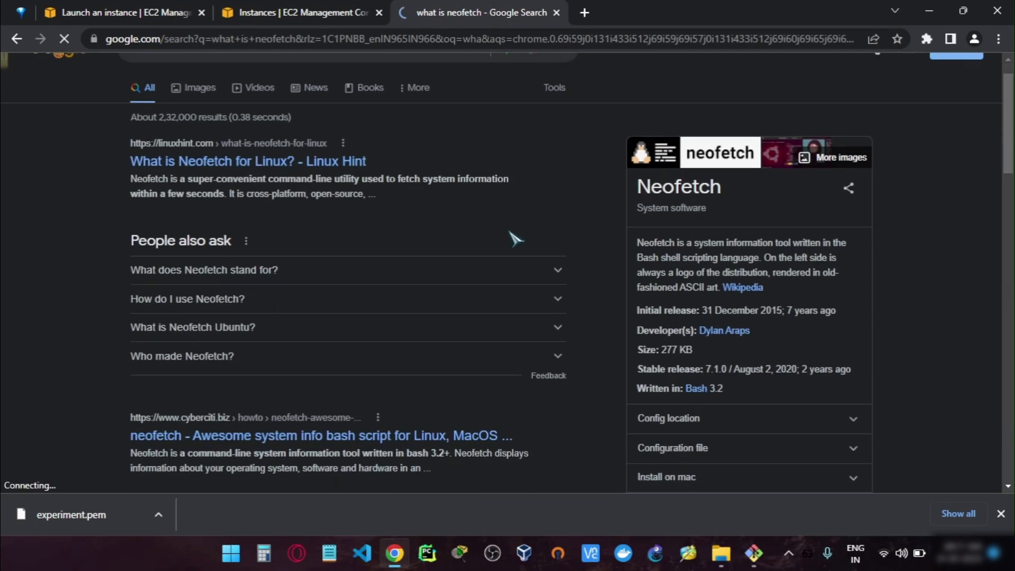
left_click_drag(649, 307, 811, 308)
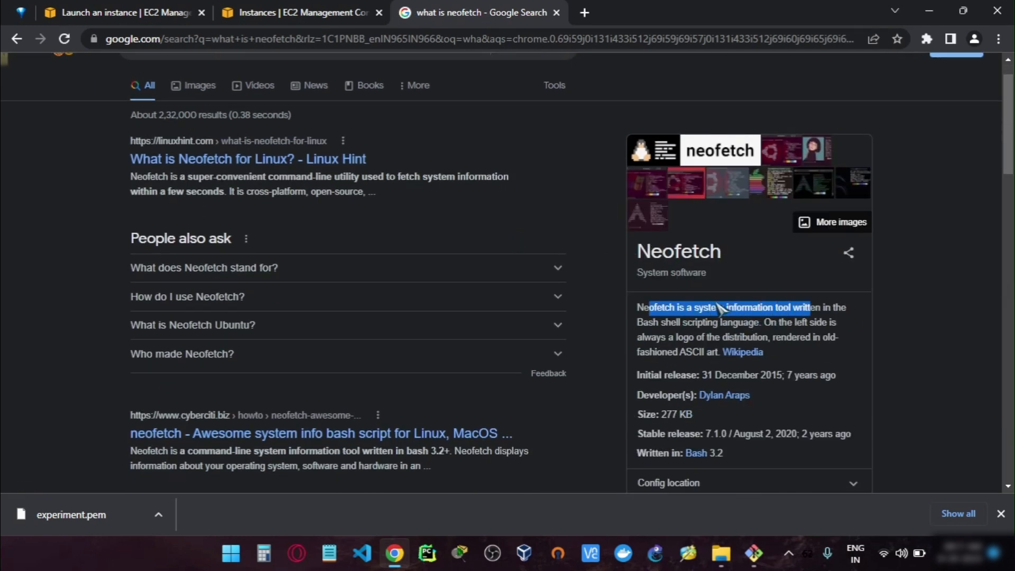
left_click(770, 309)
double_click(762, 307)
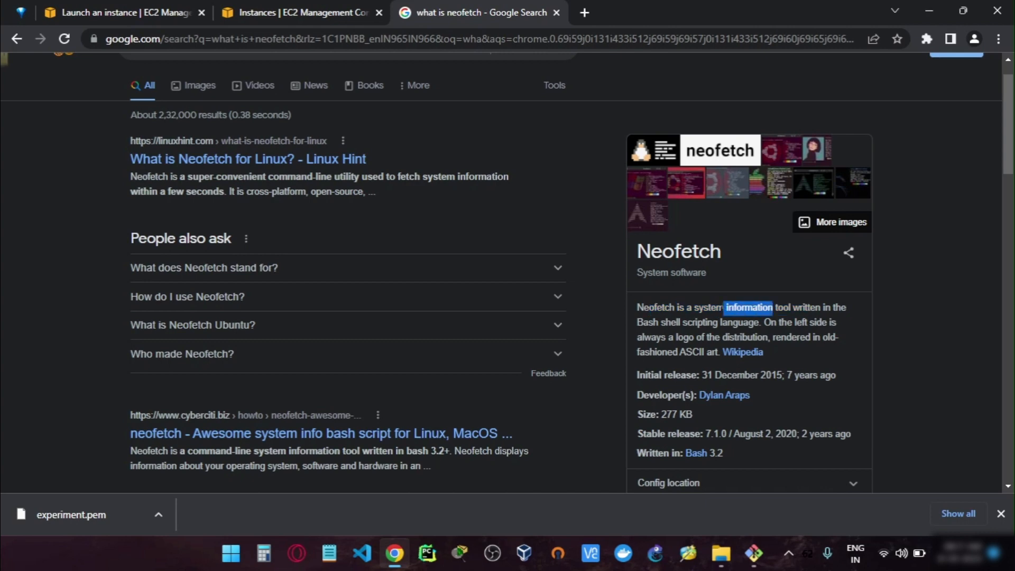
key("alt+Tab")
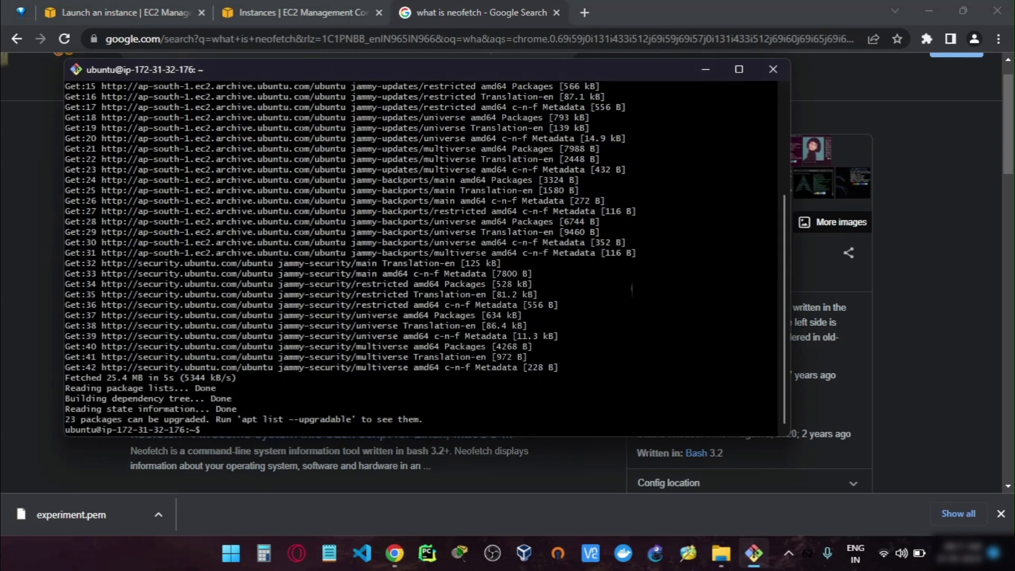
Step: Install neofetch with sudo apt install -y neofetch, then clear the terminal
key("Return")
key("Return")
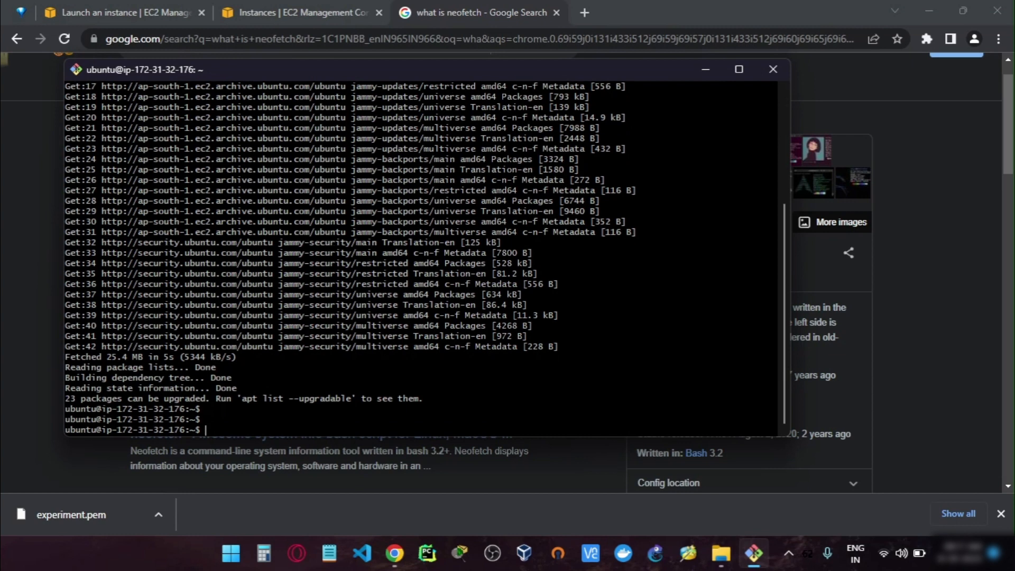
type("sudo apt install -y neof")
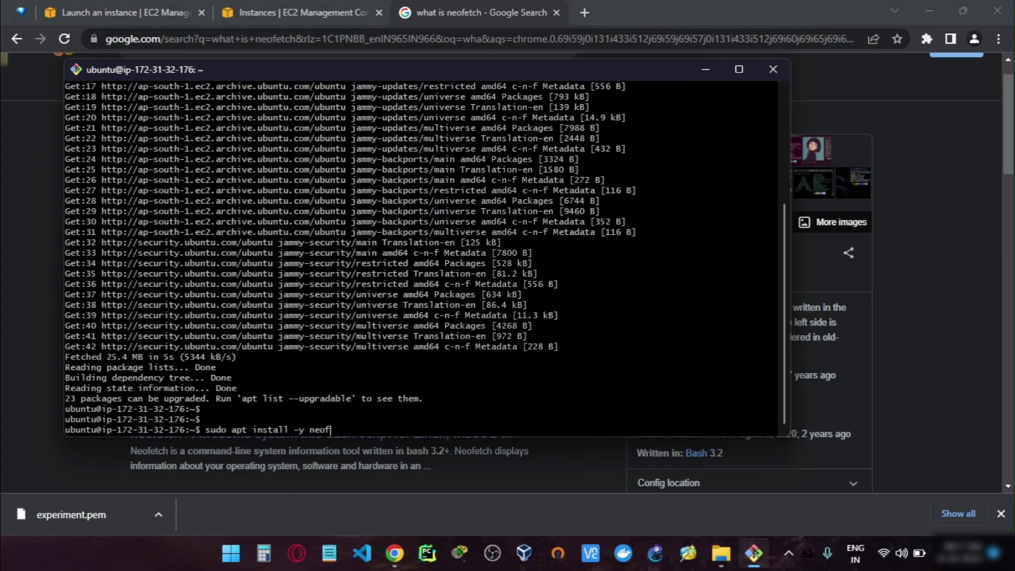
type("etch")
key("Return")
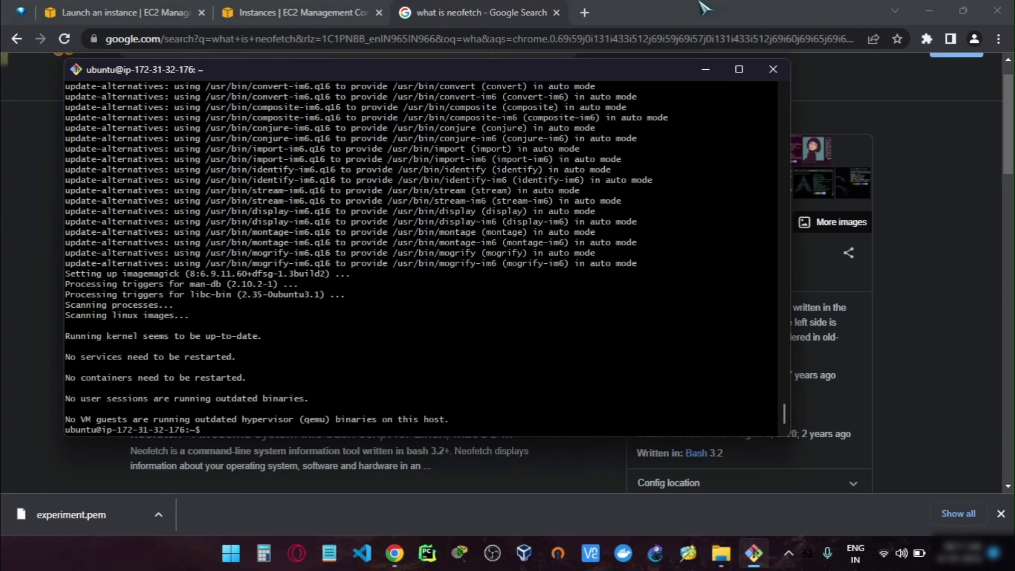
type("clear")
key("Return")
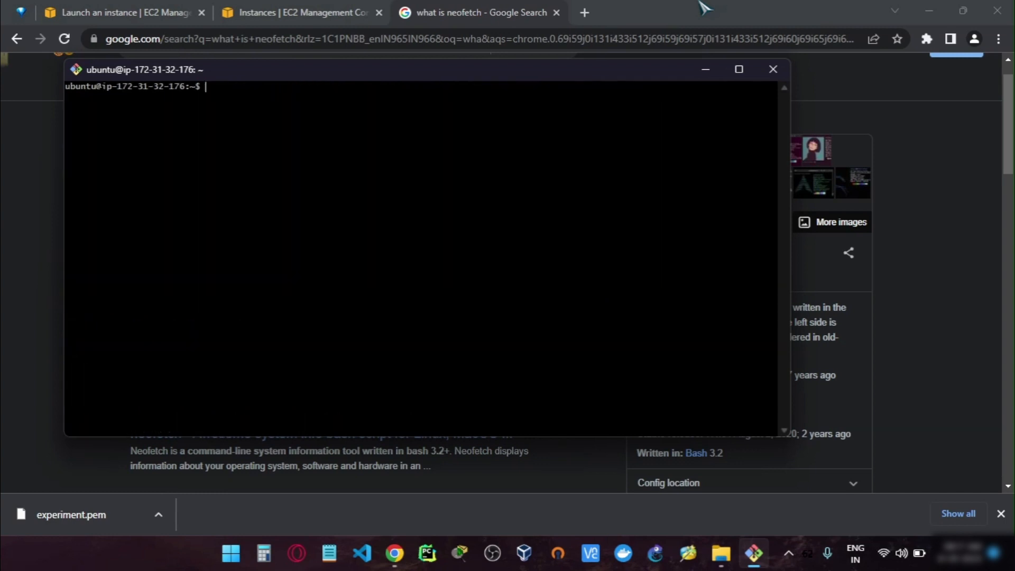
Step: Run neofetch for the system summary, then start and exit Python 3.10.6
type("neofetch")
key("Return")
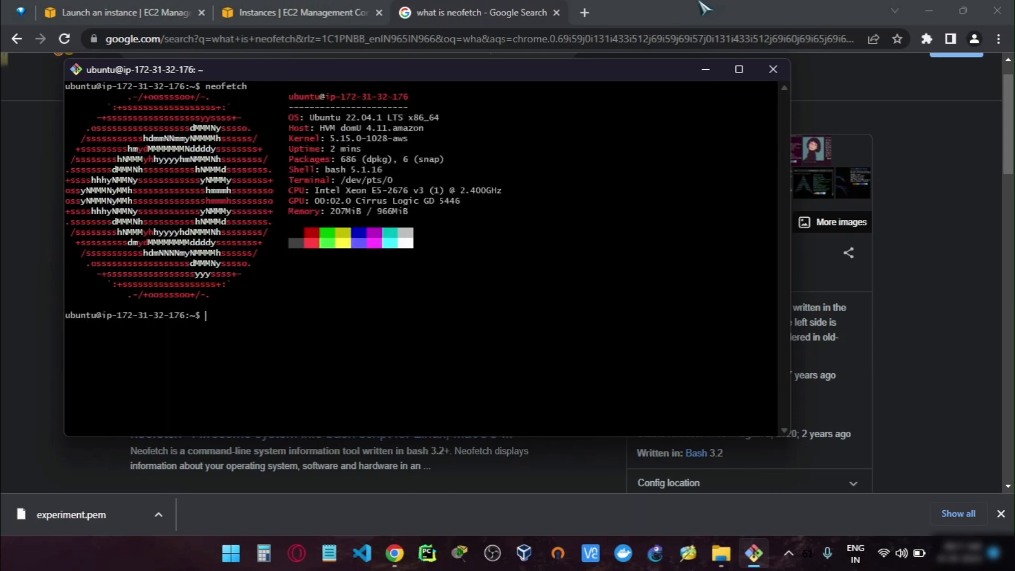
key("Return")
key("Return")
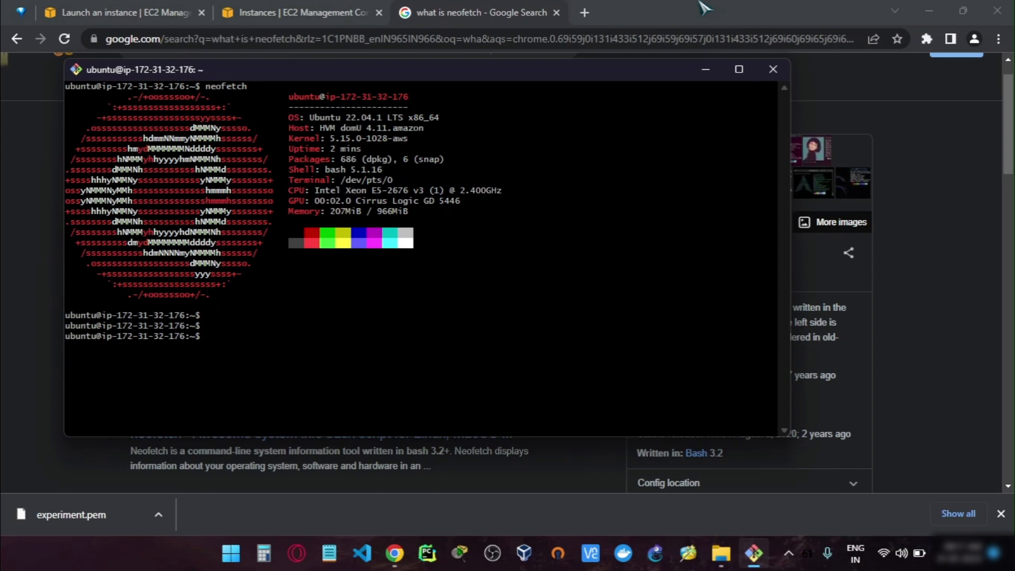
type("python3")
key("Return")
key("Return")
key("Return")
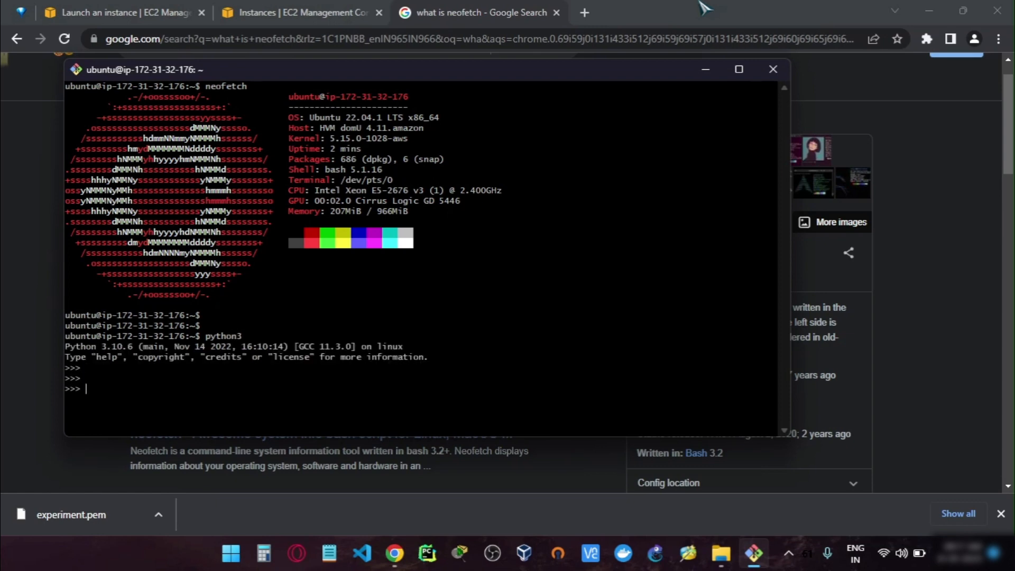
type("exit()")
Step: Run git to confirm it responds, clear the screen, and exit the SSH session
key("Return")
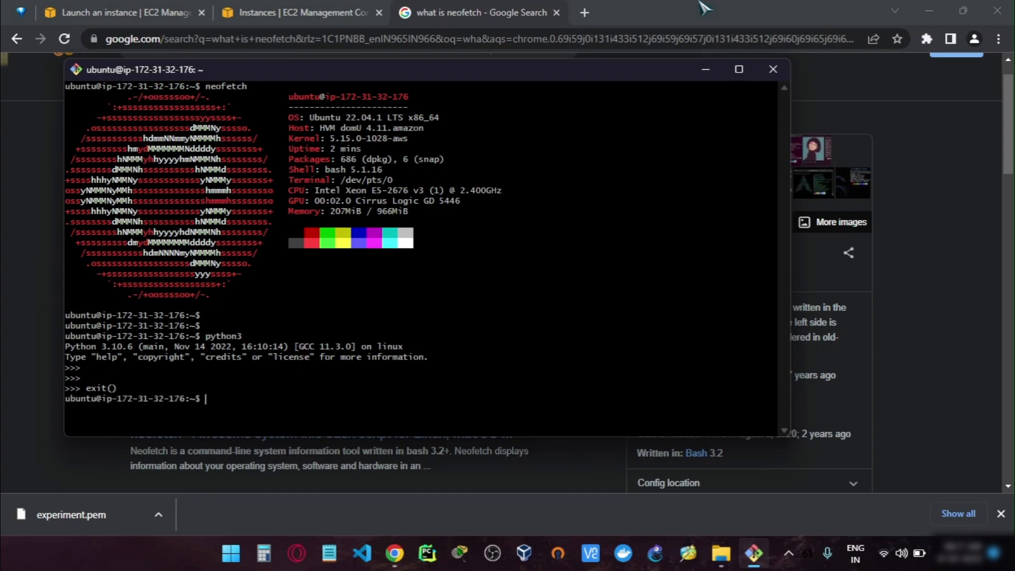
type("git")
key("Return")
key("Return")
key("Return")
key("Return")
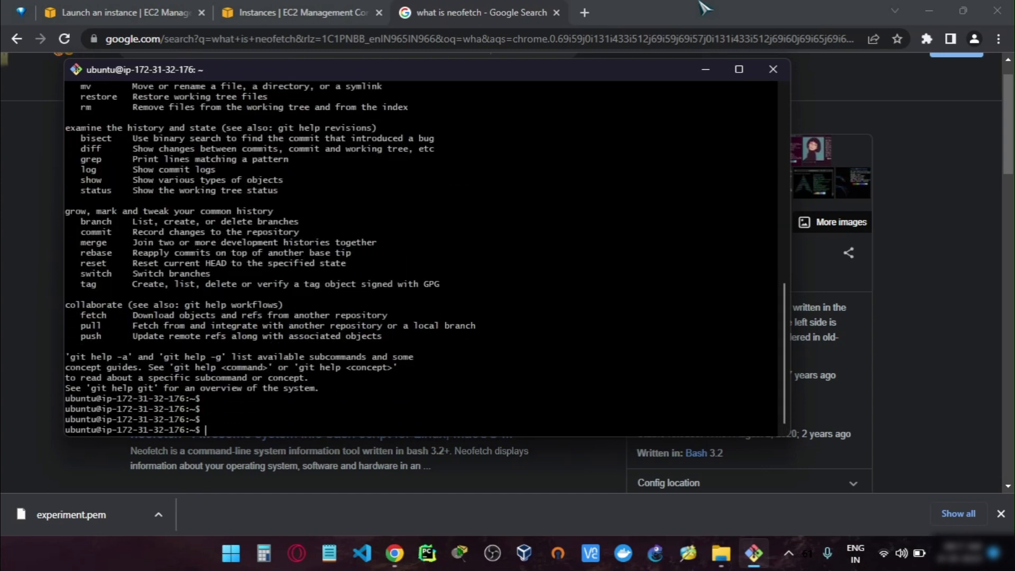
type("clear")
key("Return")
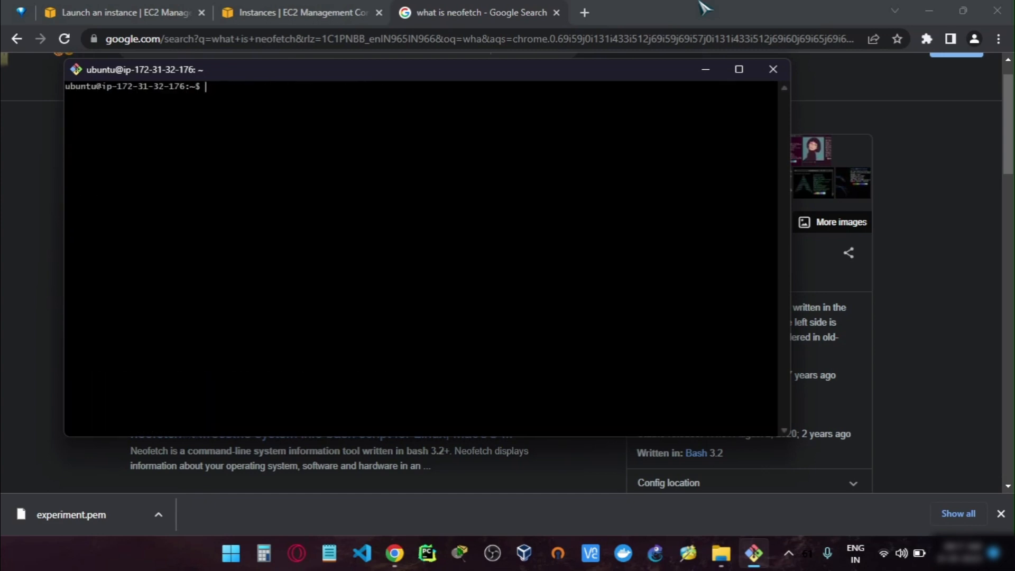
key("Return")
key("Return")
key("Return")
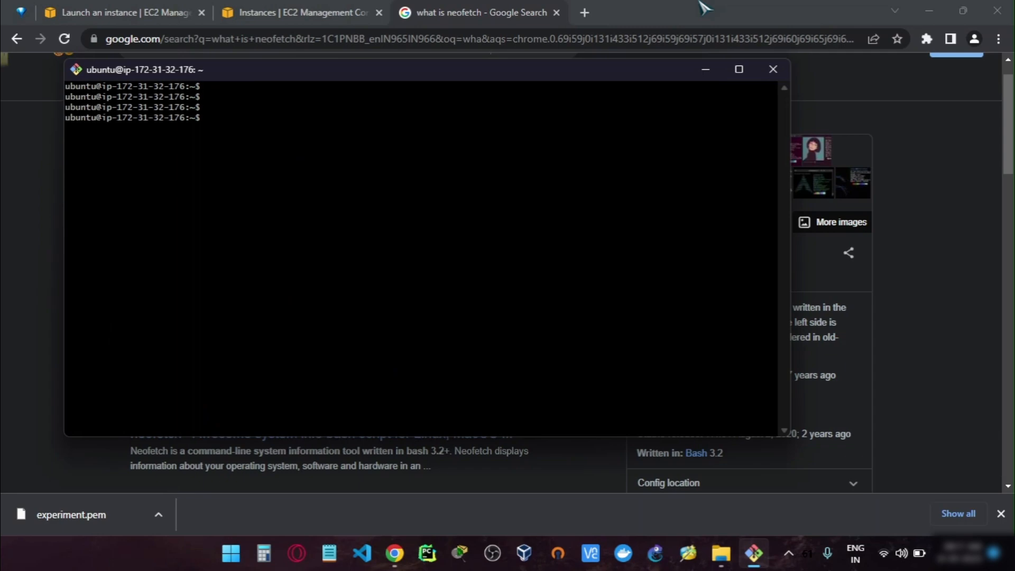
type("exit")
key("Return")
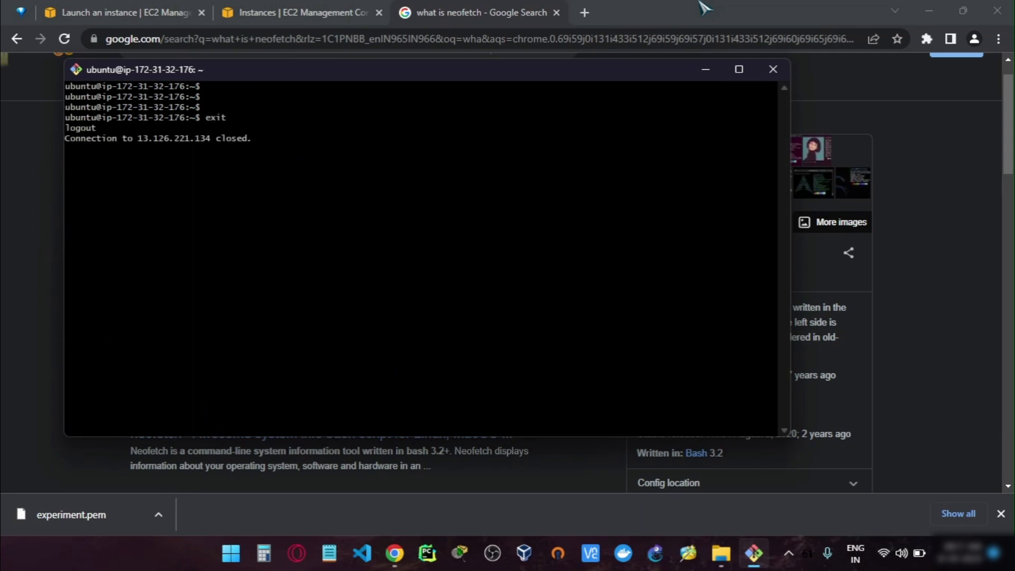
left_click(351, 9)
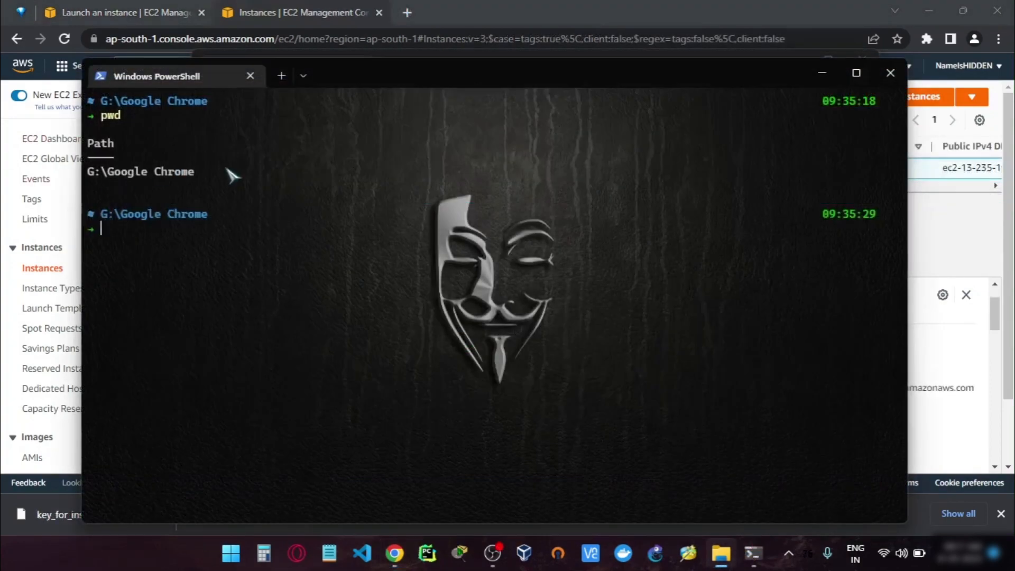
Step: List the folder contents and its .pem files with dir, then clear the screen
type("dir")
key("Return")
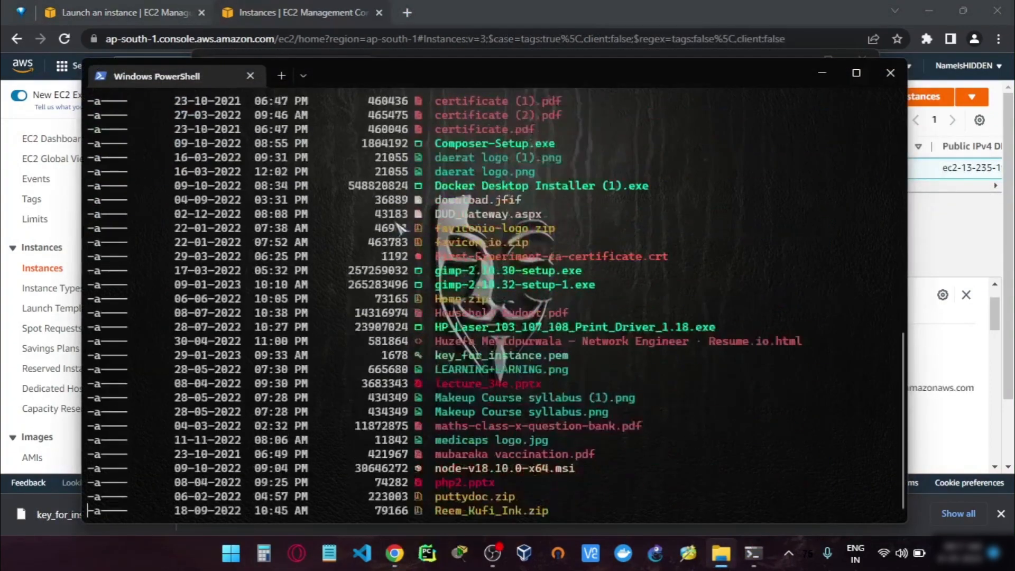
scroll(529, 418, "up", 7)
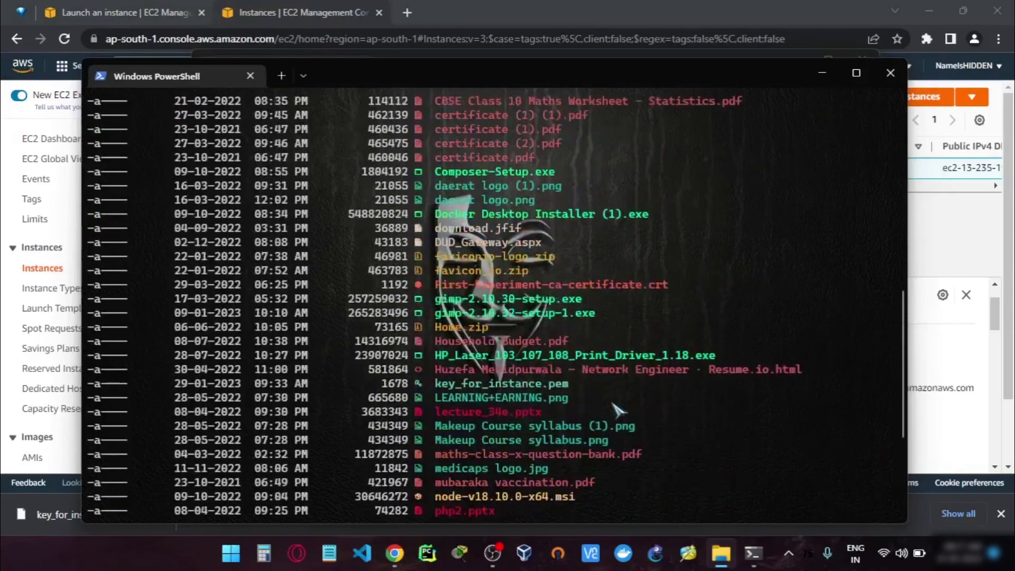
scroll(618, 410, "down", 7)
type("dir")
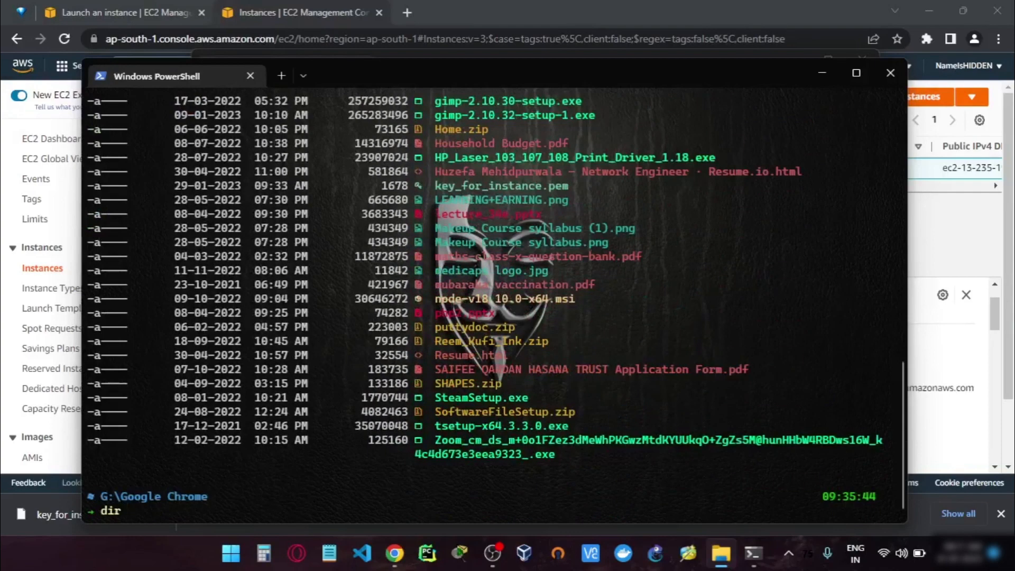
type(" *.pem")
key("Return")
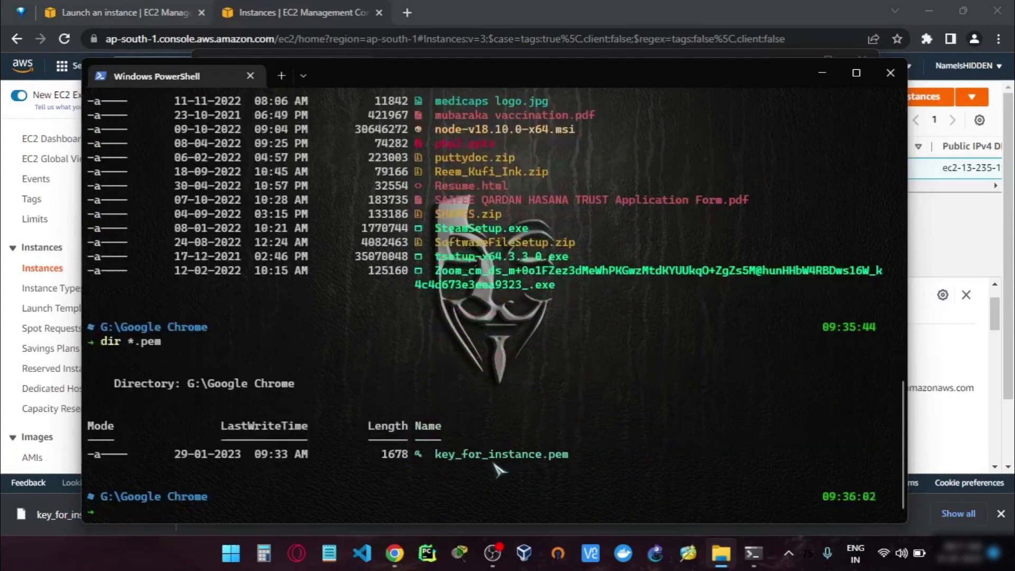
type("cls")
key("Return")
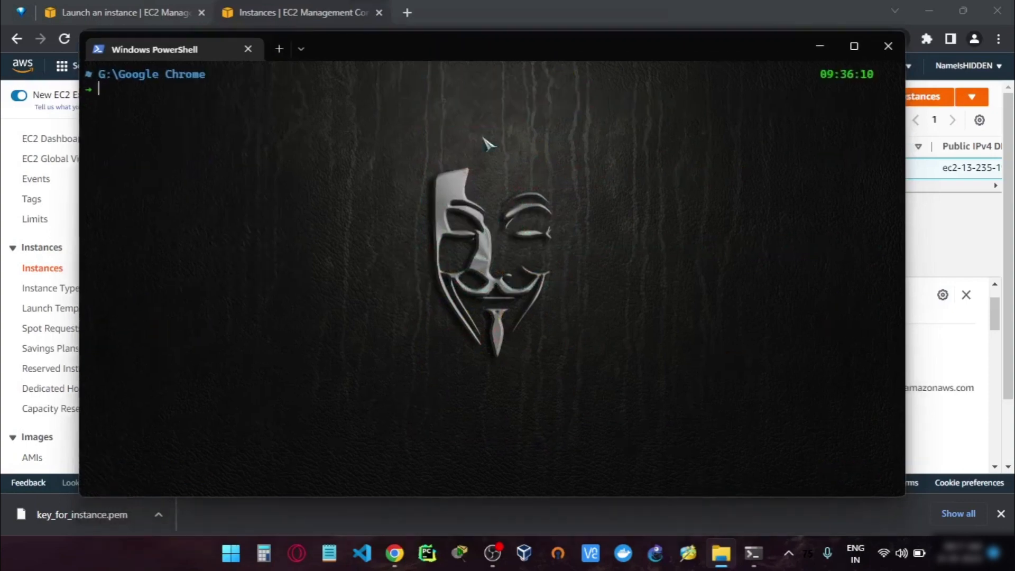
type("ssh -i ")
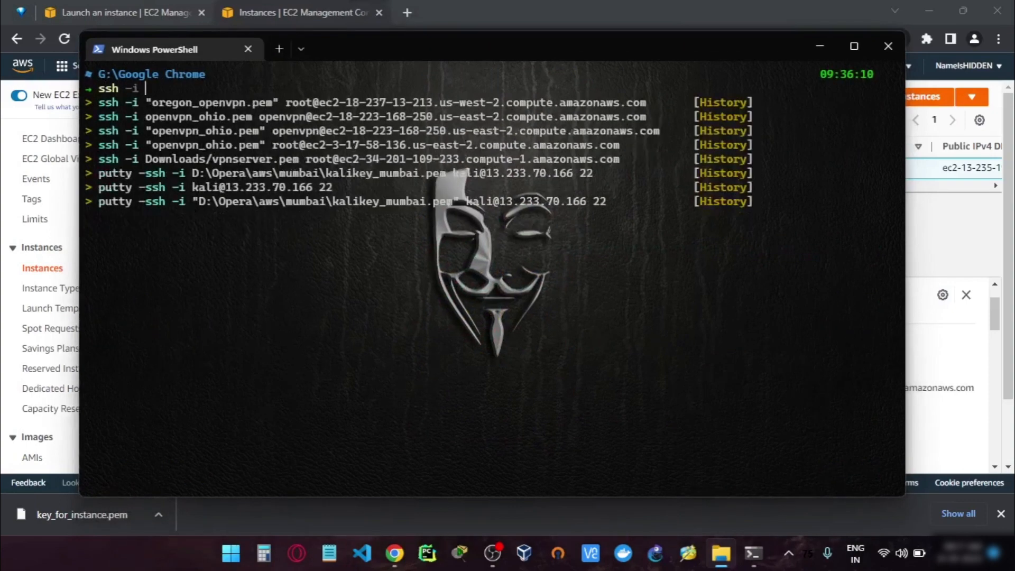
type("key_")
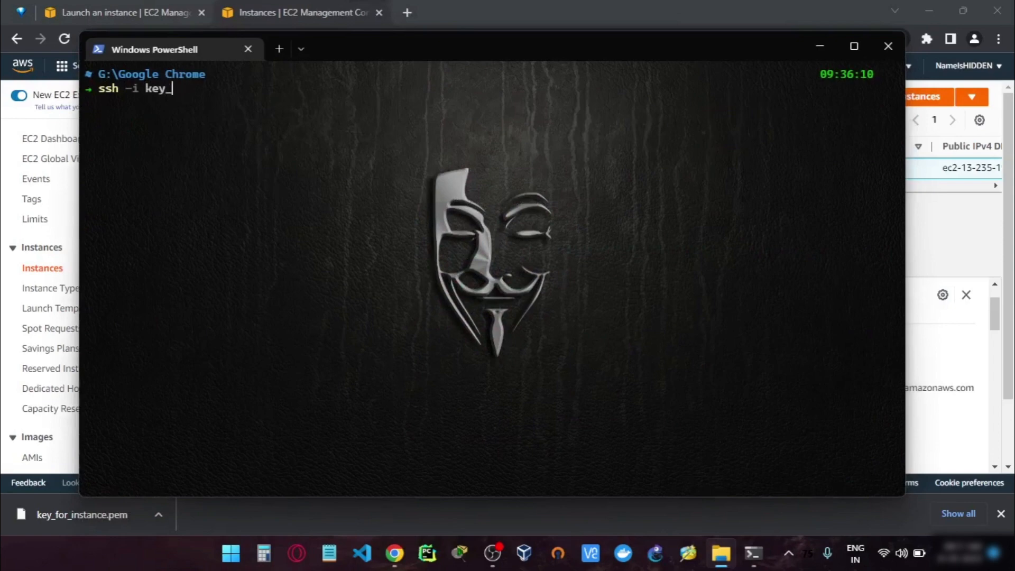
type("for_instance.pem")
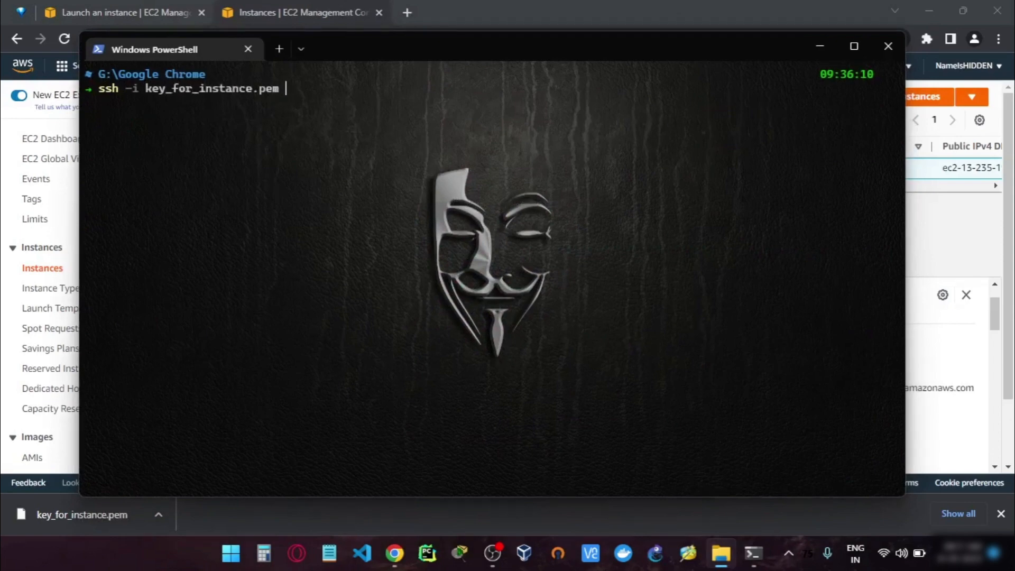
type(" root@13.235.19.96")
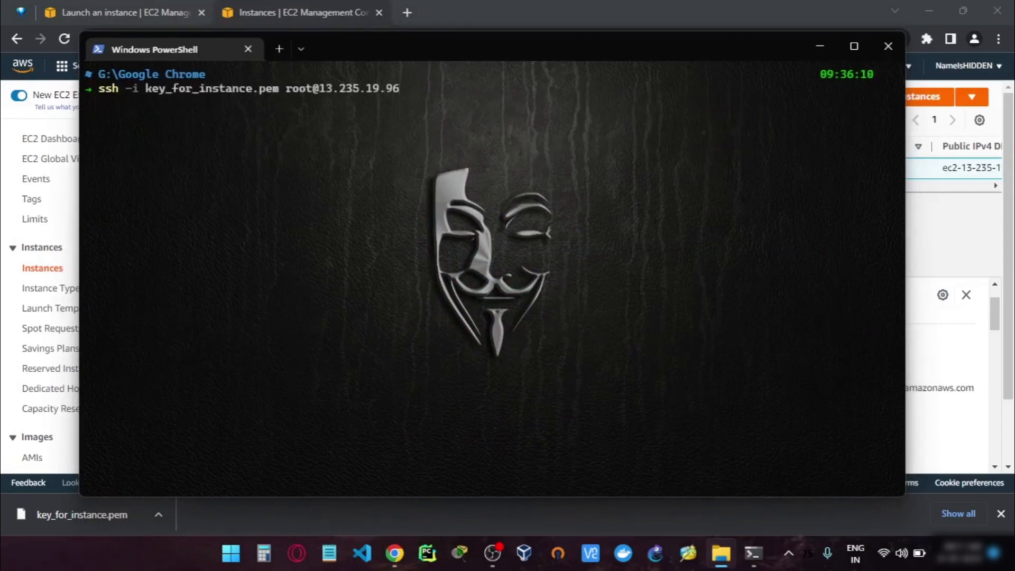
key("Return")
type("yes")
key("Return")
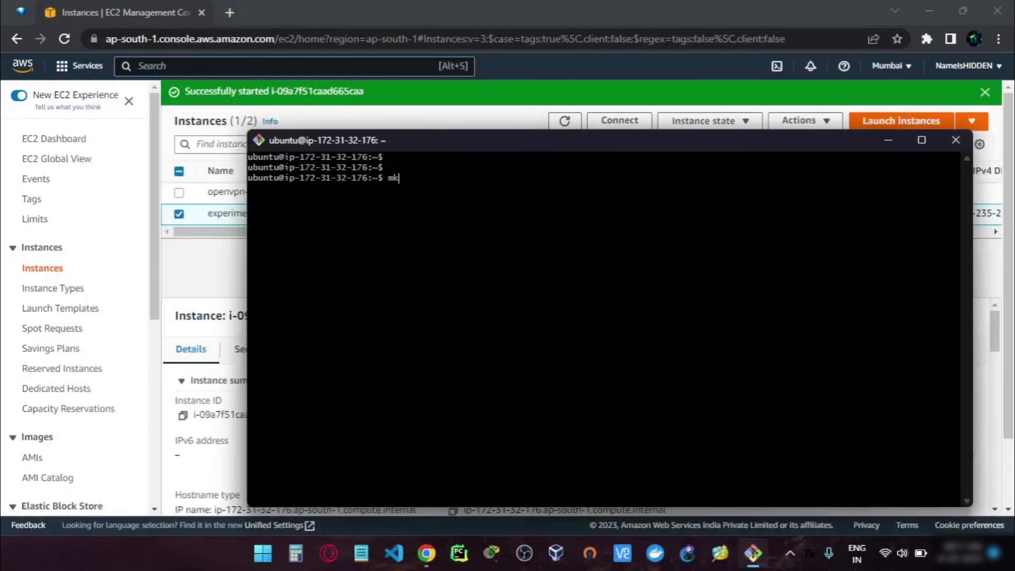
Step: Create and enter a python folder, then wget rand-pass.py from the gist URL
type("kdir && cd python")
key("ctrl+Right")
type("python")
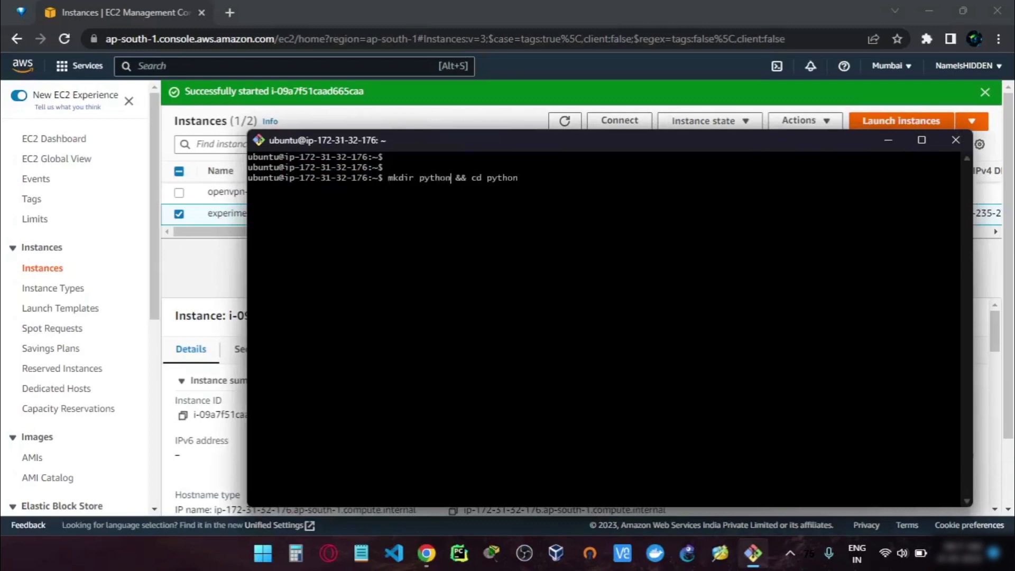
key("Return")
key("Return")
key("Return")
type("wget")
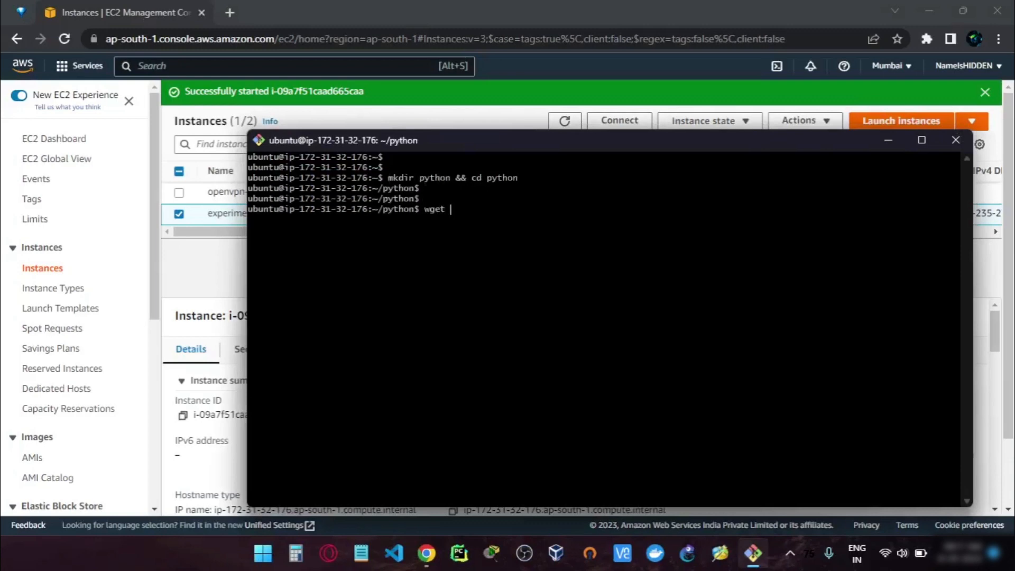
type("https://gist.github.com/huzefamehidpurwala/0508173f0836ce8f111ad4e7ac63a9ed/raw/33fc3ffdf007c17eb537a4a59b5bb29114d09988/rand-pass.py")
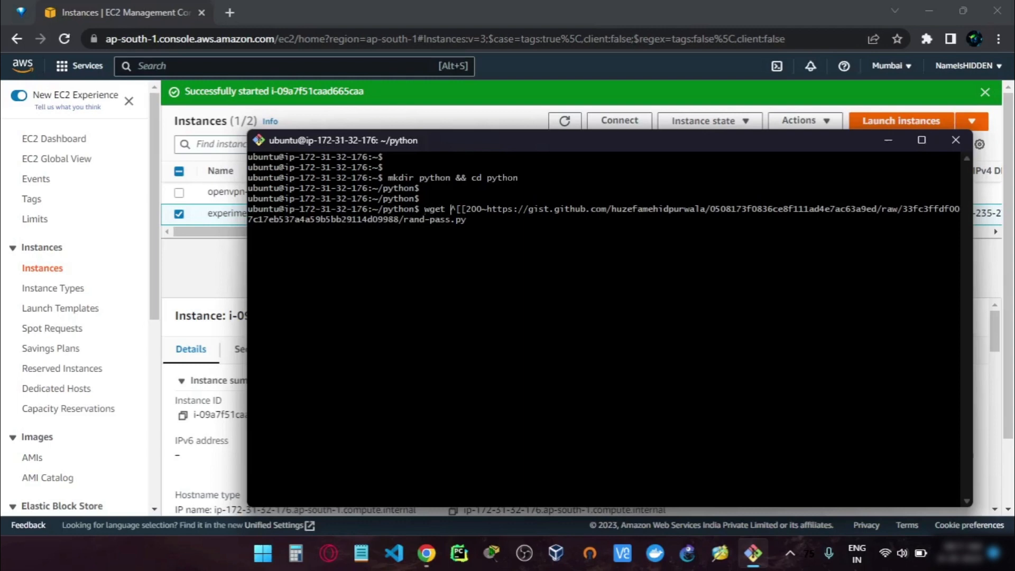
key("Return")
key("ctrl+l")
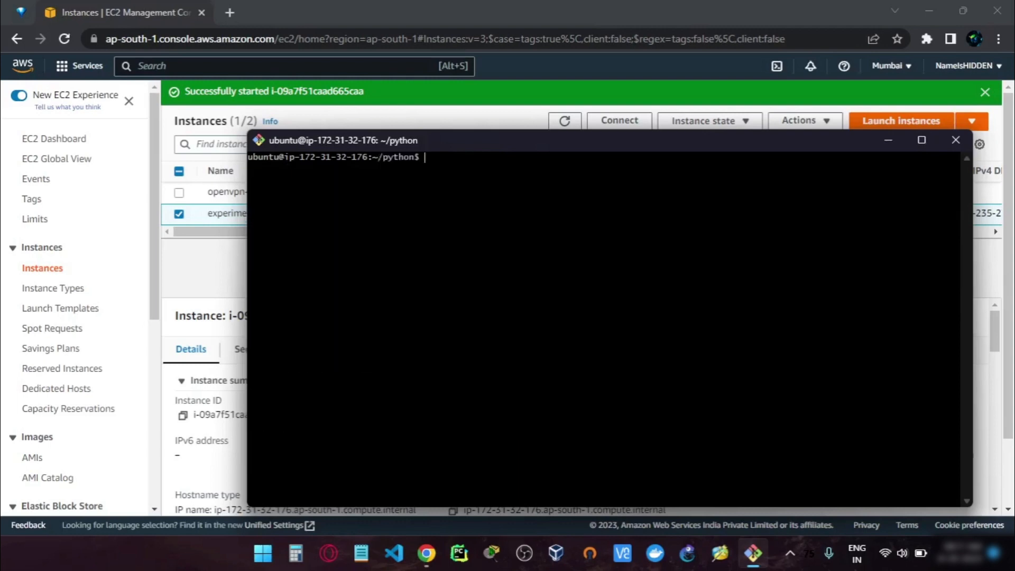
Step: Run rand-pass.py for its usage message, then with length 21 to generate passwords
type("python3 rand-pass.py")
key("Return")
key("Return")
key("Return")
key("Up")
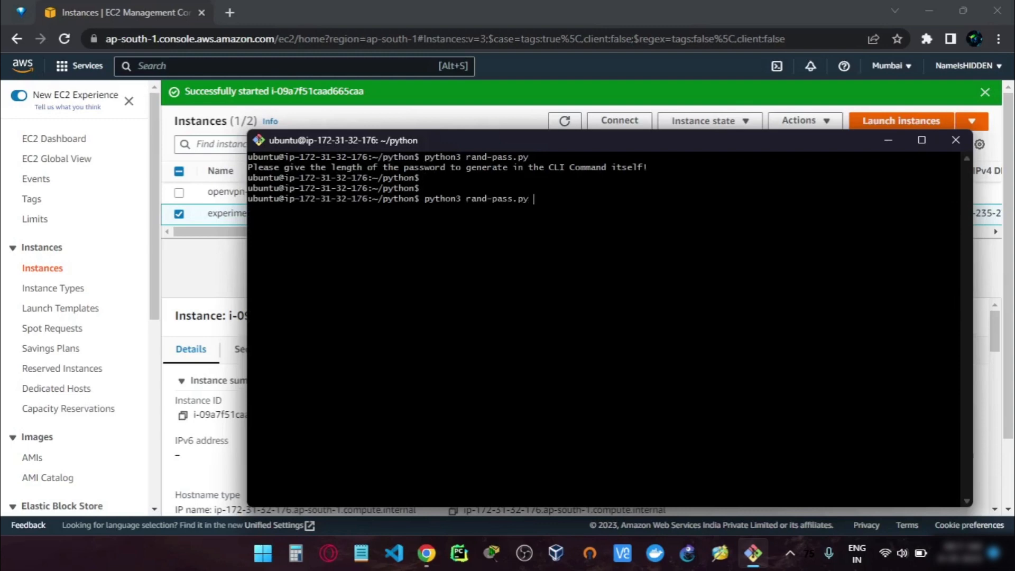
type("21")
key("Return")
key("Up")
key("Return")
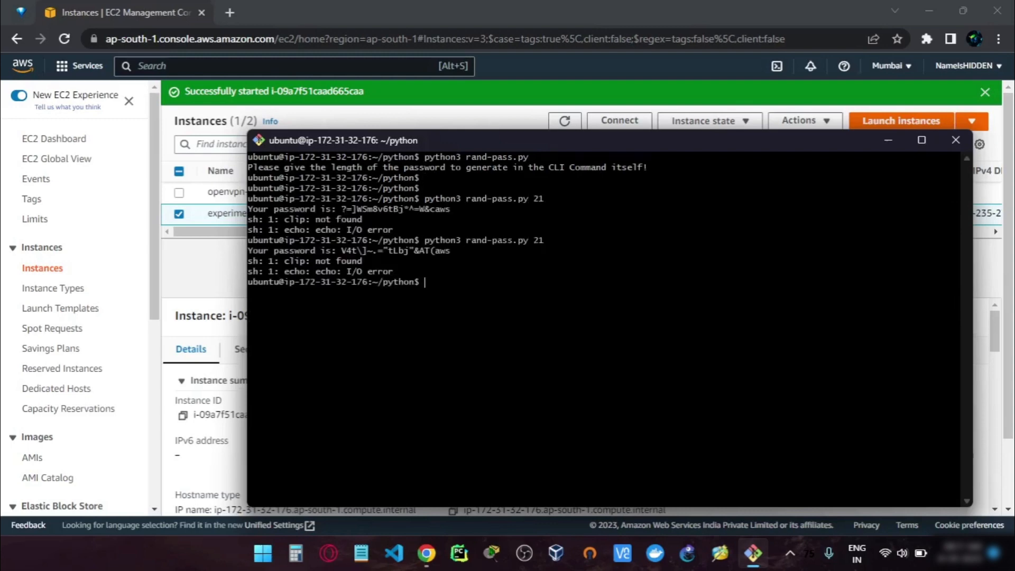
key("Up")
key("Return")
left_click_drag(337, 293, 419, 292)
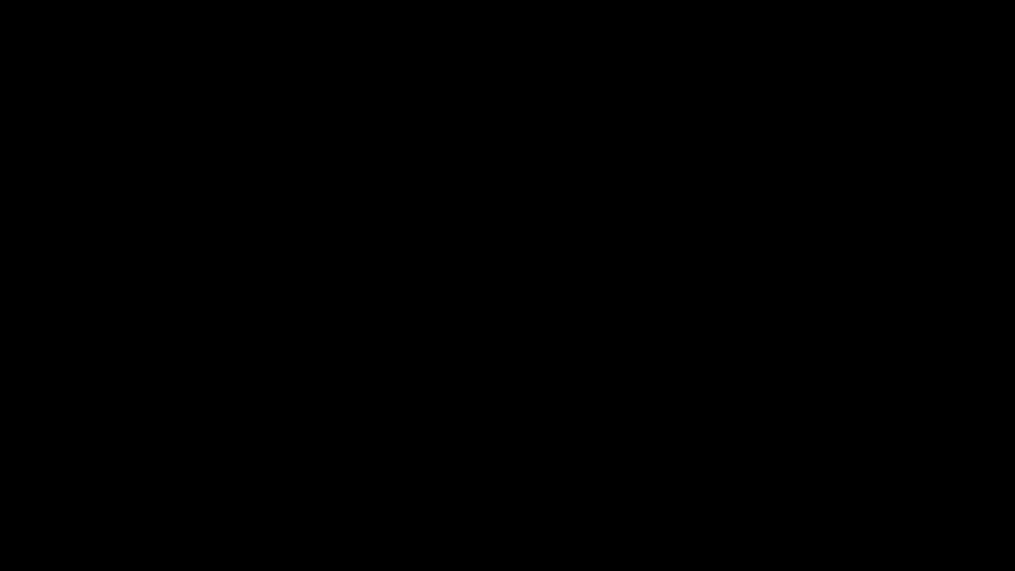